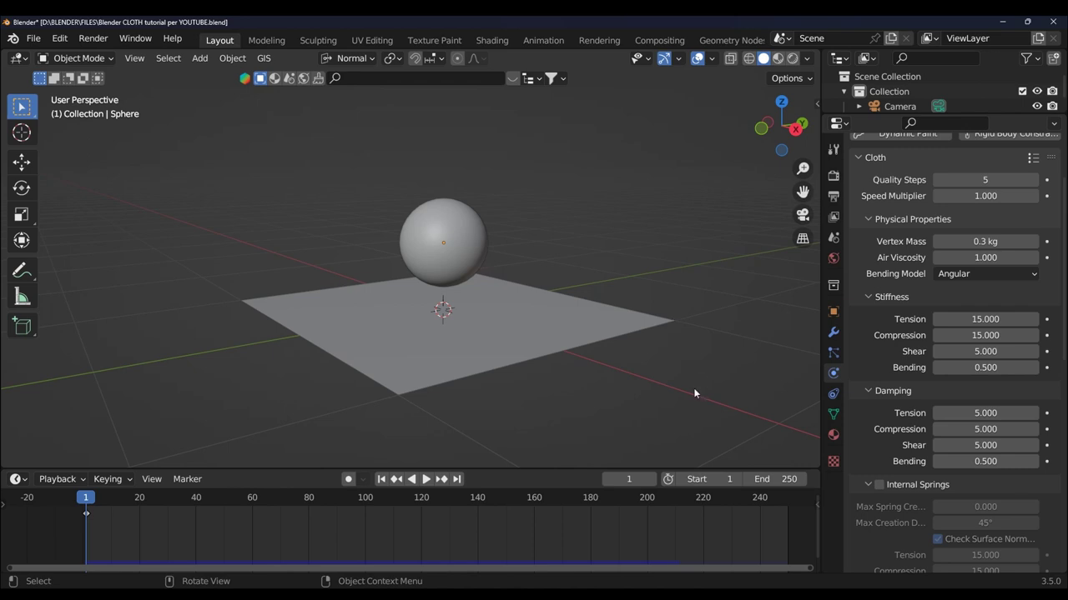
Orbit the viewport around the sphere and plane
{"action": "mouse_move", "coordinate": [697, 393]}
{"action": "middle_mouse_down"}
{"action": "mouse_move", "coordinate": [567, 404]}
{"action": "mouse_move", "coordinate": [689, 386]}
{"action": "middle_mouse_up"}
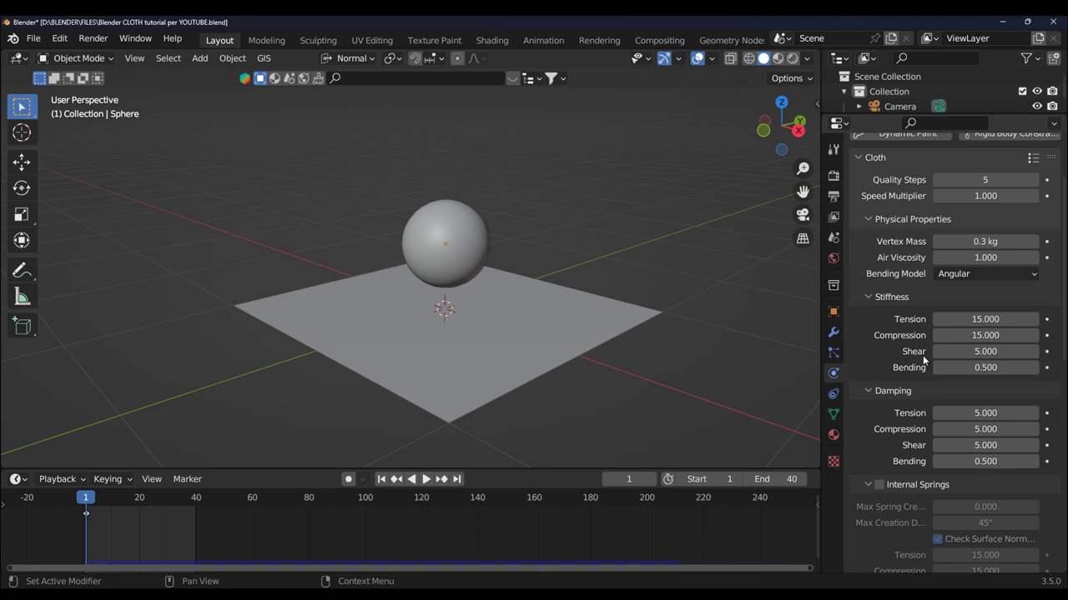
Run the cloth drop and pause at frame 28 with the sphere squashed, orbiting to inspect
{"action": "left_click", "coordinate": [425, 479]}
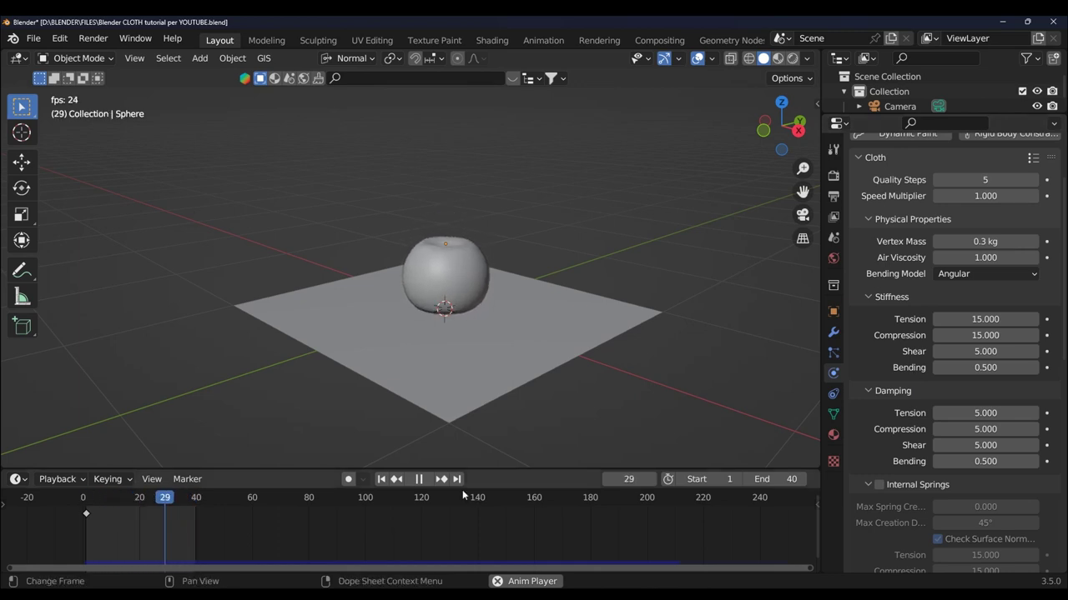
{"action": "left_click", "coordinate": [418, 479]}
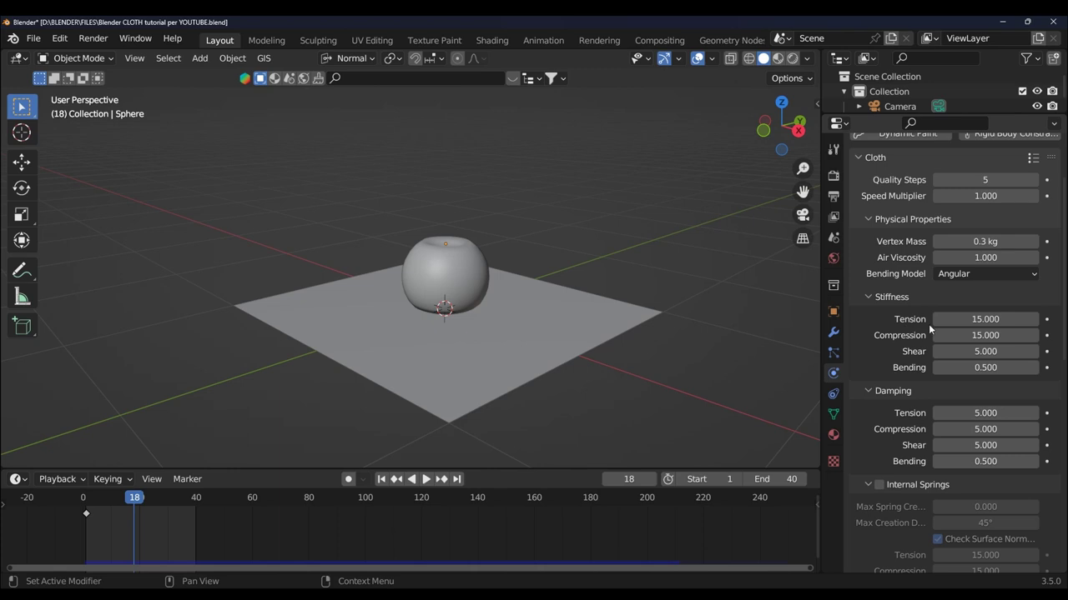
{"action": "left_click", "coordinate": [425, 479]}
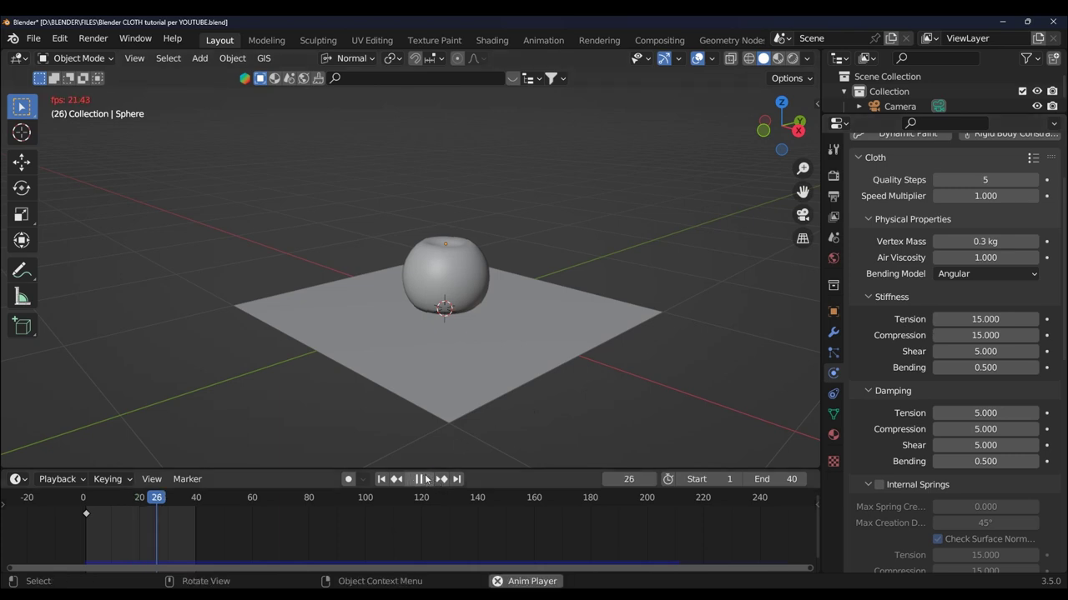
{"action": "mouse_move", "coordinate": [574, 373]}
{"action": "middle_mouse_down"}
{"action": "mouse_move", "coordinate": [560, 411]}
{"action": "mouse_move", "coordinate": [692, 261]}
{"action": "middle_mouse_up"}
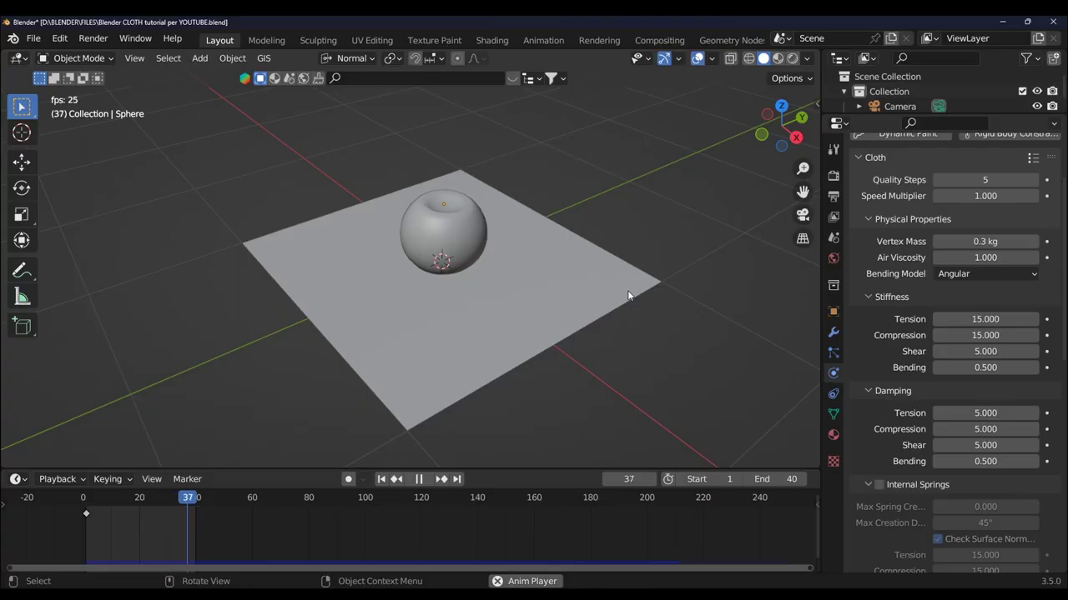
{"action": "left_click", "coordinate": [420, 479]}
{"action": "mouse_move", "coordinate": [480, 434]}
{"action": "middle_mouse_down"}
{"action": "mouse_move", "coordinate": [499, 447]}
{"action": "mouse_move", "coordinate": [501, 436]}
{"action": "middle_mouse_up"}
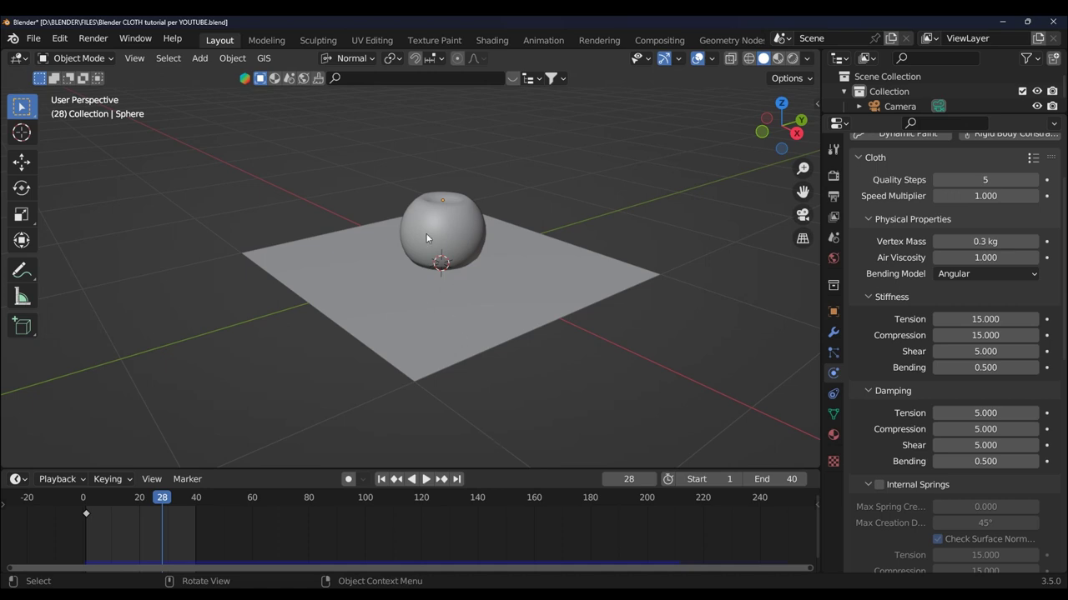
{"action": "mouse_move", "coordinate": [566, 300]}
{"action": "middle_mouse_down"}
{"action": "mouse_move", "coordinate": [503, 323]}
{"action": "mouse_move", "coordinate": [466, 315]}
{"action": "mouse_move", "coordinate": [443, 279]}
{"action": "middle_mouse_up"}
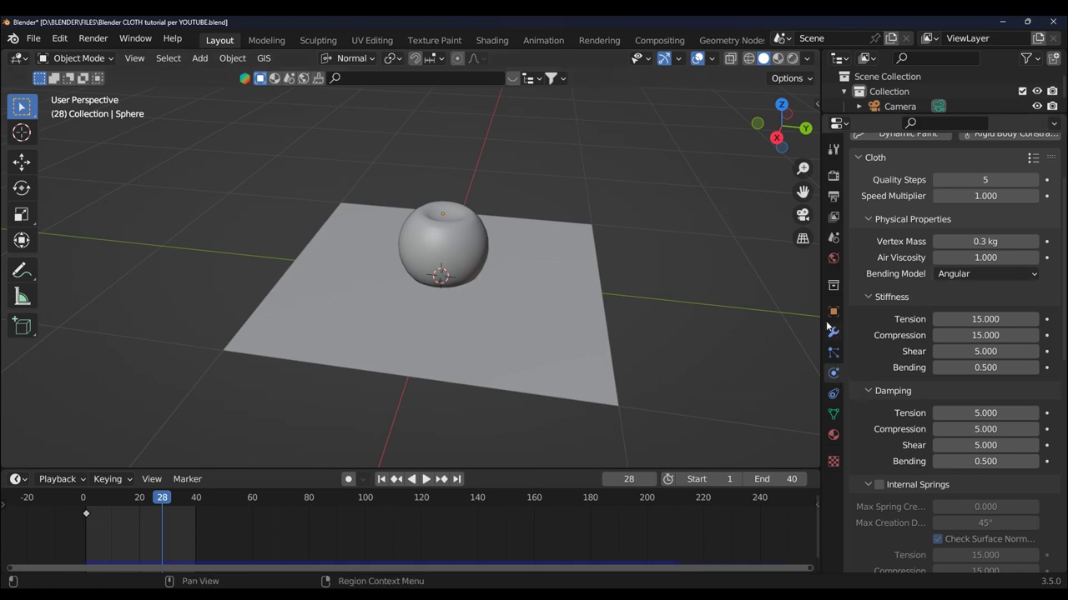
Widen the cloth properties panel and orbit to view the plane from above
{"action": "left_click_drag", "start_coordinate": [819, 310], "coordinate": [768, 310]}
{"action": "scroll", "coordinate": [568, 405], "scroll_direction": "down", "scroll_amount": 2}
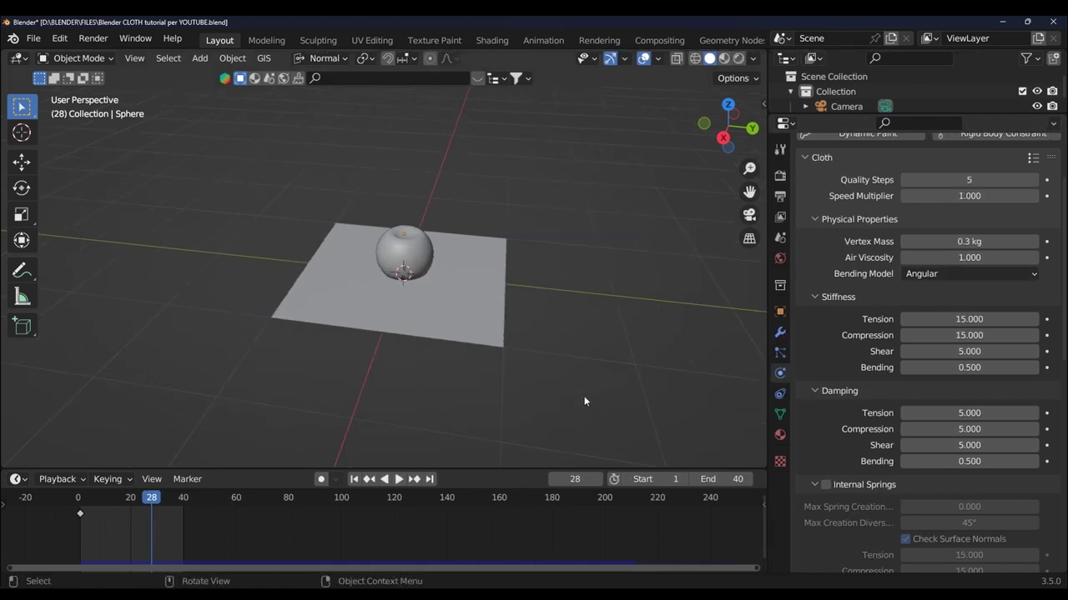
{"action": "scroll", "coordinate": [561, 404], "scroll_direction": "up", "scroll_amount": 2}
{"action": "mouse_move", "coordinate": [560, 409]}
{"action": "middle_mouse_down"}
{"action": "mouse_move", "coordinate": [644, 361]}
{"action": "mouse_move", "coordinate": [626, 375]}
{"action": "mouse_move", "coordinate": [646, 399]}
{"action": "middle_mouse_up"}
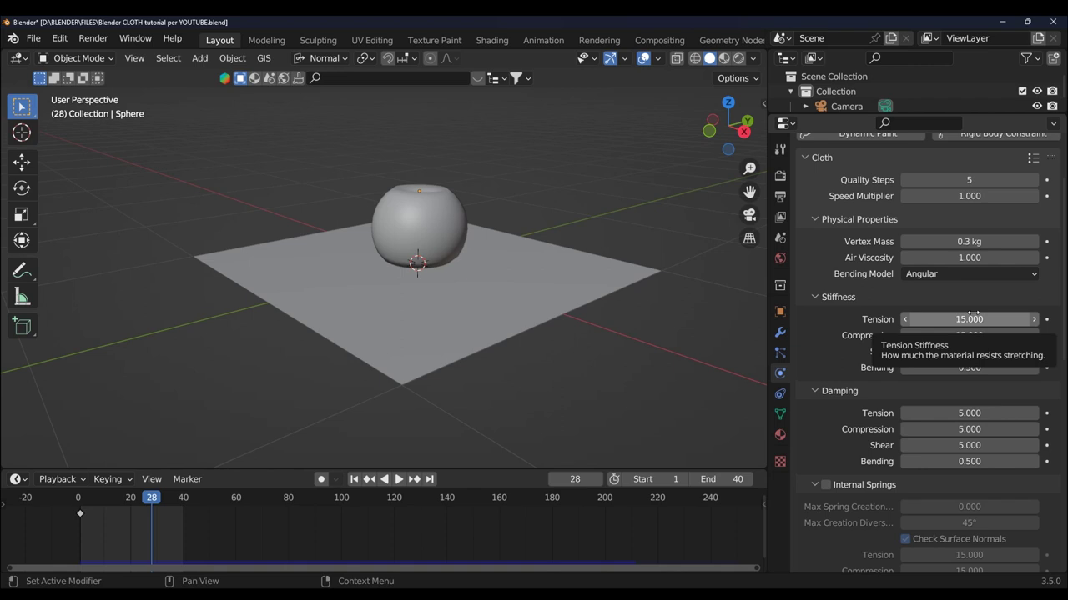
{"action": "middle_click_drag", "start_coordinate": [521, 364], "coordinate": [530, 395]}
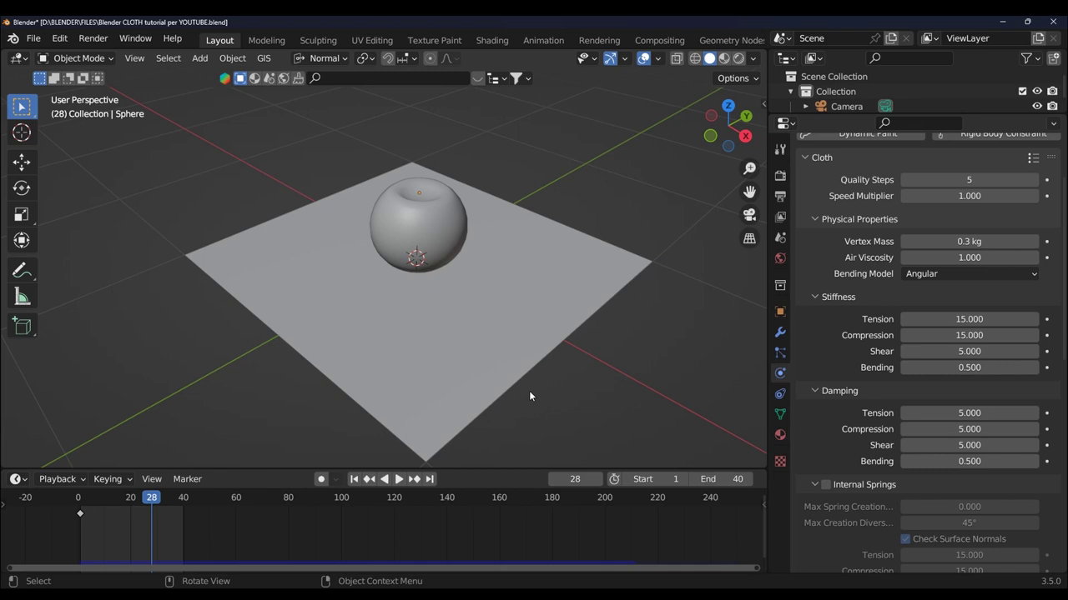
Jump back to frame 1 and reposition the view low and flat over the plane
{"action": "key", "text": "shift+Left"}
{"action": "middle_click_drag", "start_coordinate": [543, 422], "coordinate": [579, 325]}
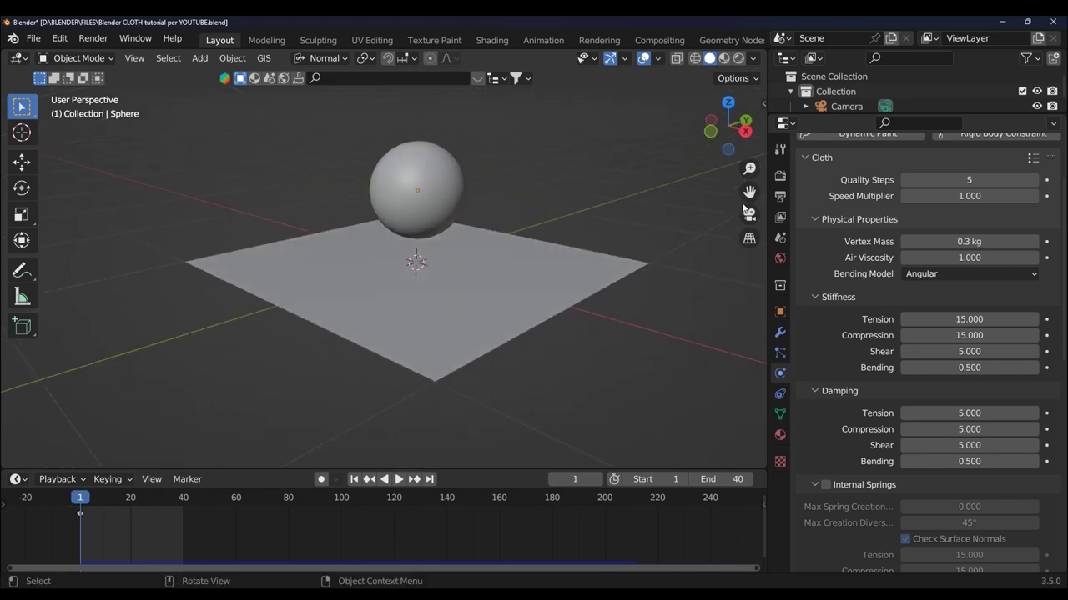
{"action": "left_click_drag", "start_coordinate": [749, 191], "coordinate": [703, 241]}
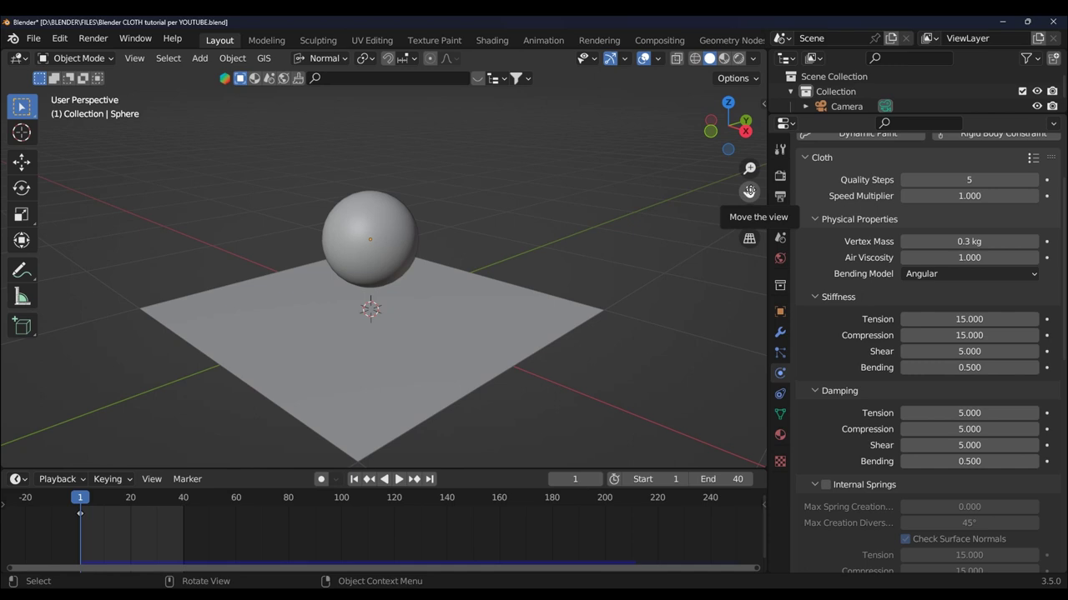
Start handwriting the note 'Hoo' above the sphere with freehand annotation
{"action": "key", "text": "shift+space"}
{"action": "key", "text": "d"}
{"action": "left_click_drag", "start_coordinate": [445, 138], "coordinate": [446, 175]}
{"action": "mouse_move", "coordinate": [462, 140]}
{"action": "left_mouse_down"}
{"action": "mouse_move", "coordinate": [463, 177]}
{"action": "mouse_move", "coordinate": [461, 157]}
{"action": "mouse_move", "coordinate": [502, 151]}
{"action": "left_mouse_up"}
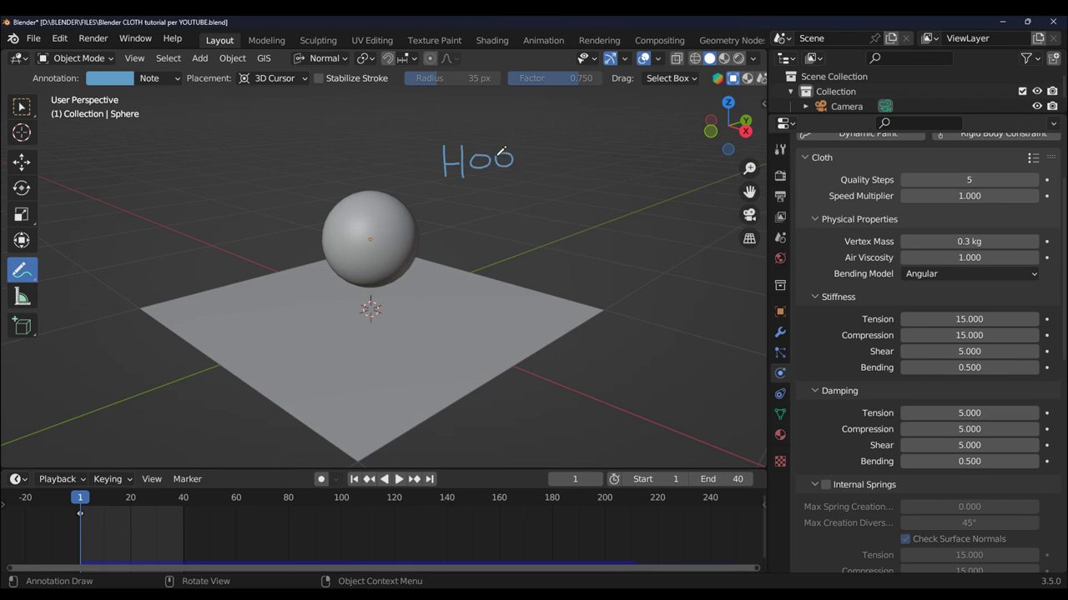
Finish writing 'Hooke' and 'F = kx' above the sphere, underlining each
{"action": "mouse_move", "coordinate": [523, 151]}
{"action": "left_mouse_down"}
{"action": "mouse_move", "coordinate": [522, 171]}
{"action": "mouse_move", "coordinate": [529, 152]}
{"action": "mouse_move", "coordinate": [546, 168]}
{"action": "left_mouse_up"}
{"action": "left_click_drag", "start_coordinate": [446, 189], "coordinate": [566, 176]}
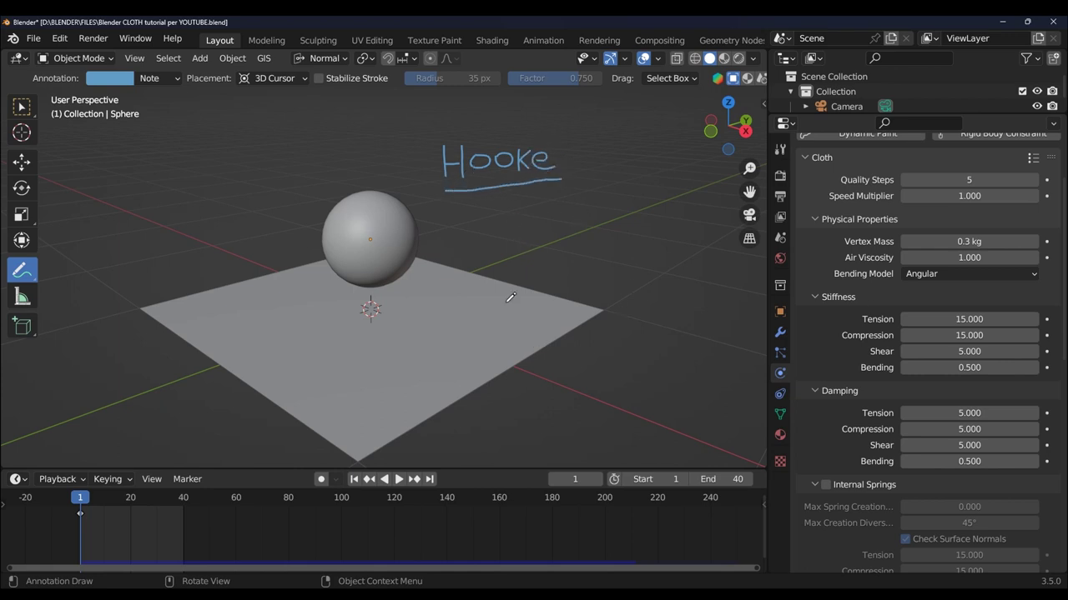
{"action": "mouse_move", "coordinate": [478, 214]}
{"action": "left_mouse_down"}
{"action": "mouse_move", "coordinate": [477, 237]}
{"action": "mouse_move", "coordinate": [490, 214]}
{"action": "mouse_move", "coordinate": [486, 225]}
{"action": "mouse_move", "coordinate": [552, 234]}
{"action": "mouse_move", "coordinate": [542, 235]}
{"action": "left_mouse_up"}
{"action": "left_click_drag", "start_coordinate": [477, 243], "coordinate": [565, 246]}
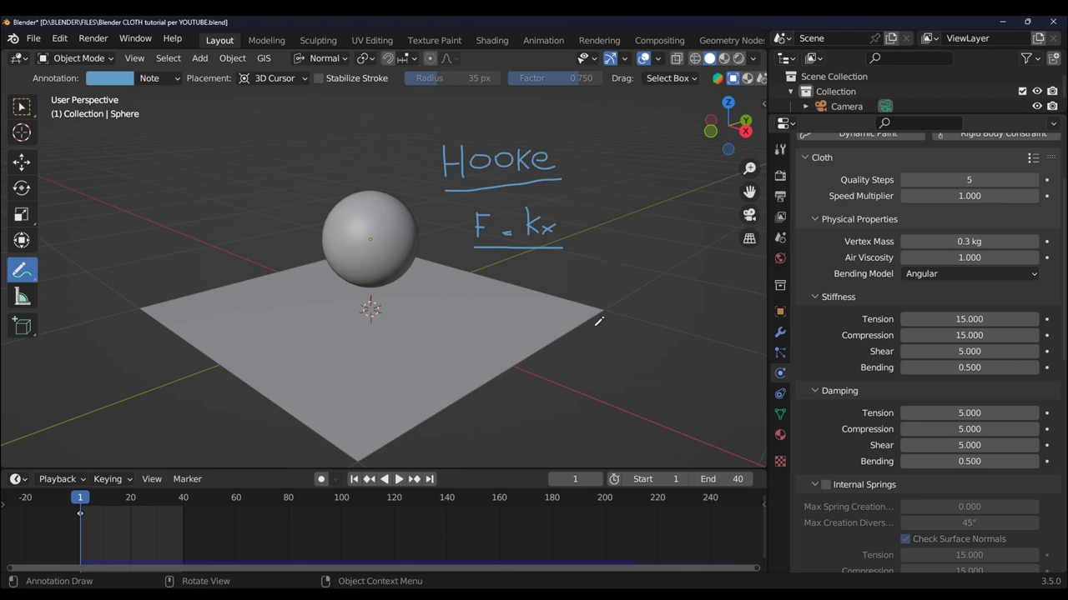
Erase the handwritten notes above the sphere with the Annotate Eraser
{"action": "left_click", "coordinate": [33, 282]}
{"action": "left_click", "coordinate": [92, 364]}
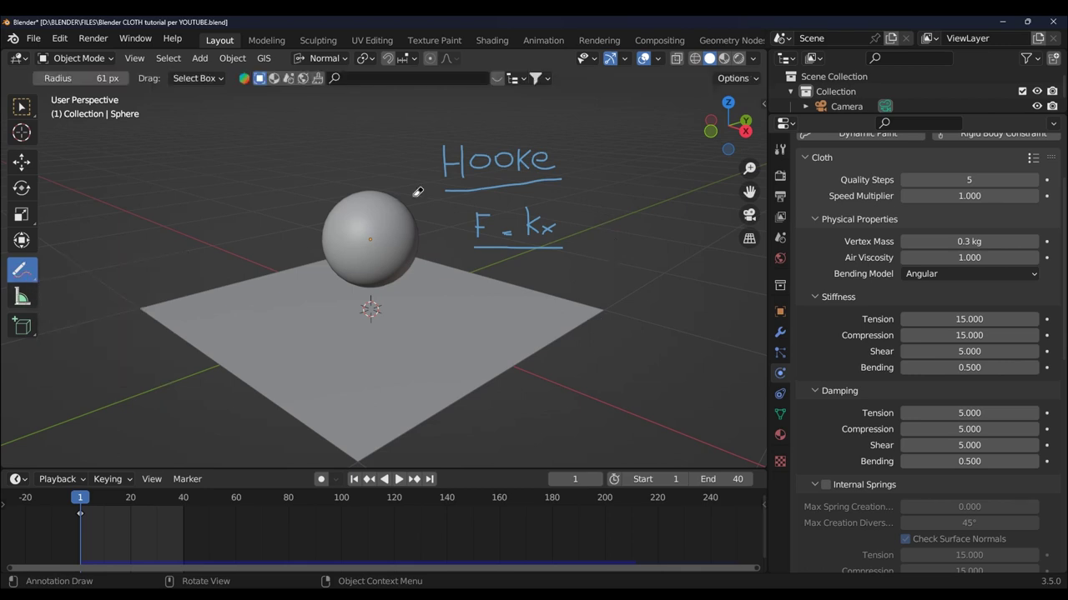
{"action": "mouse_move", "coordinate": [455, 154]}
{"action": "left_mouse_down"}
{"action": "mouse_move", "coordinate": [503, 186]}
{"action": "mouse_move", "coordinate": [489, 231]}
{"action": "left_mouse_up"}
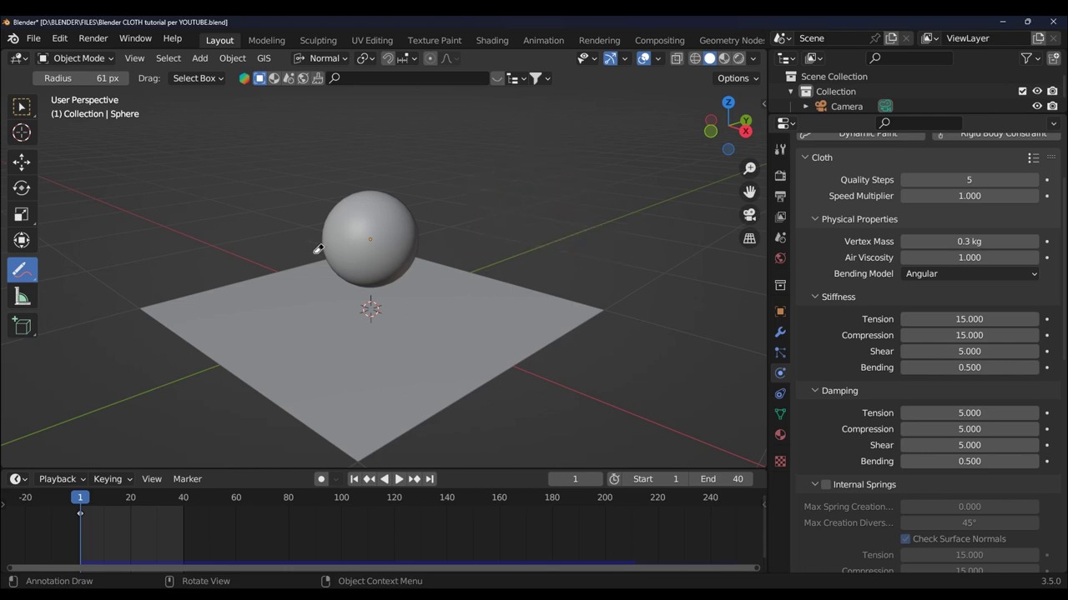
Sketch new annotation strokes: 'T=F' with slashes, a downward arrow and a curve
{"action": "key", "text": "d"}
{"action": "mouse_move", "coordinate": [469, 167]}
{"action": "left_mouse_down"}
{"action": "mouse_move", "coordinate": [490, 164]}
{"action": "mouse_move", "coordinate": [497, 192]}
{"action": "mouse_move", "coordinate": [512, 197]}
{"action": "mouse_move", "coordinate": [525, 166]}
{"action": "mouse_move", "coordinate": [530, 201]}
{"action": "left_mouse_up"}
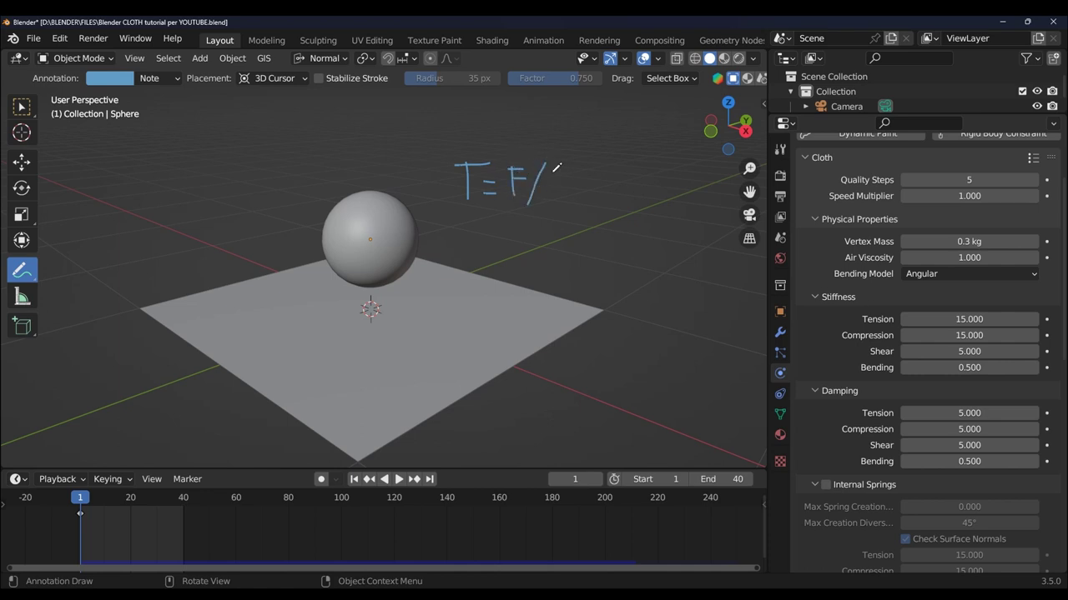
{"action": "mouse_move", "coordinate": [556, 163]}
{"action": "left_mouse_down"}
{"action": "mouse_move", "coordinate": [543, 200]}
{"action": "mouse_move", "coordinate": [577, 197]}
{"action": "mouse_move", "coordinate": [573, 184]}
{"action": "left_mouse_up"}
{"action": "mouse_move", "coordinate": [378, 150]}
{"action": "left_mouse_down"}
{"action": "mouse_move", "coordinate": [376, 182]}
{"action": "mouse_move", "coordinate": [382, 172]}
{"action": "left_mouse_up"}
{"action": "mouse_move", "coordinate": [351, 187]}
{"action": "left_mouse_down"}
{"action": "mouse_move", "coordinate": [302, 220]}
{"action": "mouse_move", "coordinate": [346, 286]}
{"action": "mouse_move", "coordinate": [434, 274]}
{"action": "mouse_move", "coordinate": [427, 197]}
{"action": "mouse_move", "coordinate": [377, 177]}
{"action": "mouse_move", "coordinate": [348, 187]}
{"action": "left_mouse_up"}
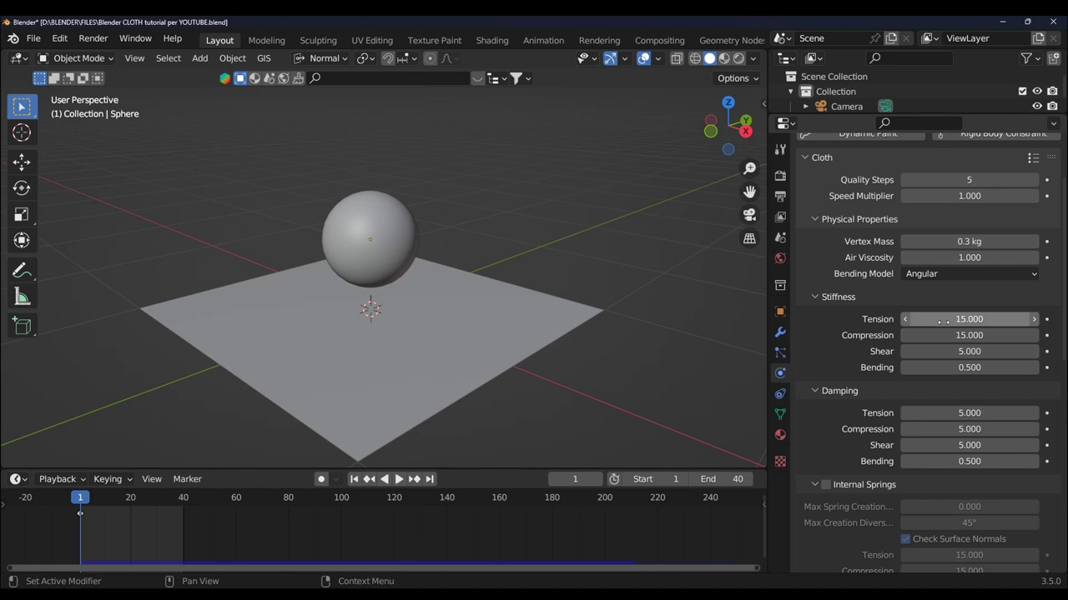
Rewind to frame 1 and set the stiffness Tension to 1
{"action": "left_click", "coordinate": [392, 481]}
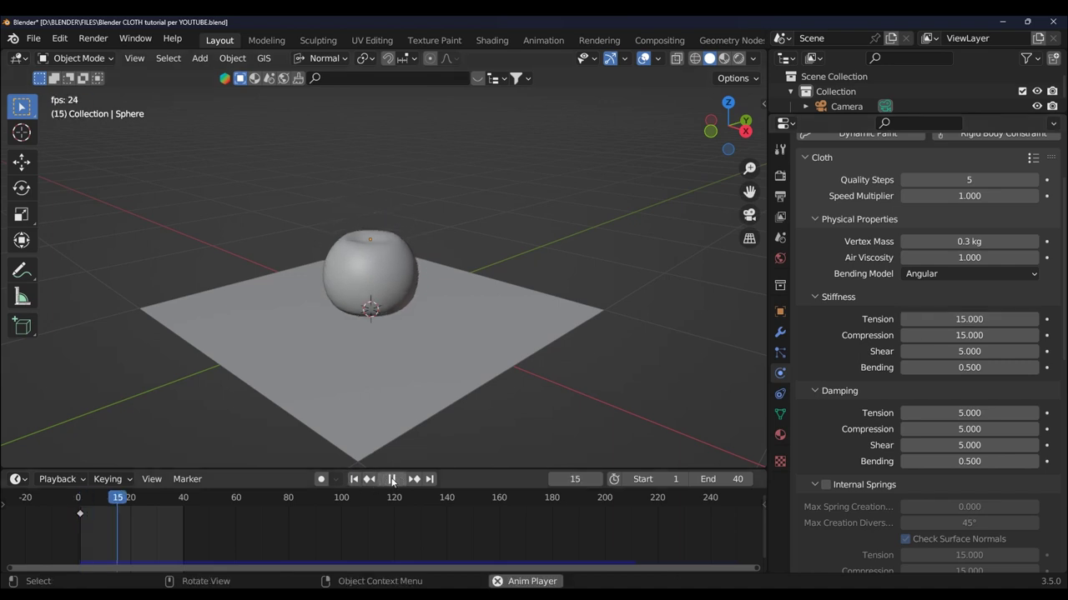
{"action": "left_click", "coordinate": [393, 480]}
{"action": "left_click", "coordinate": [354, 479]}
{"action": "left_click", "coordinate": [966, 319]}
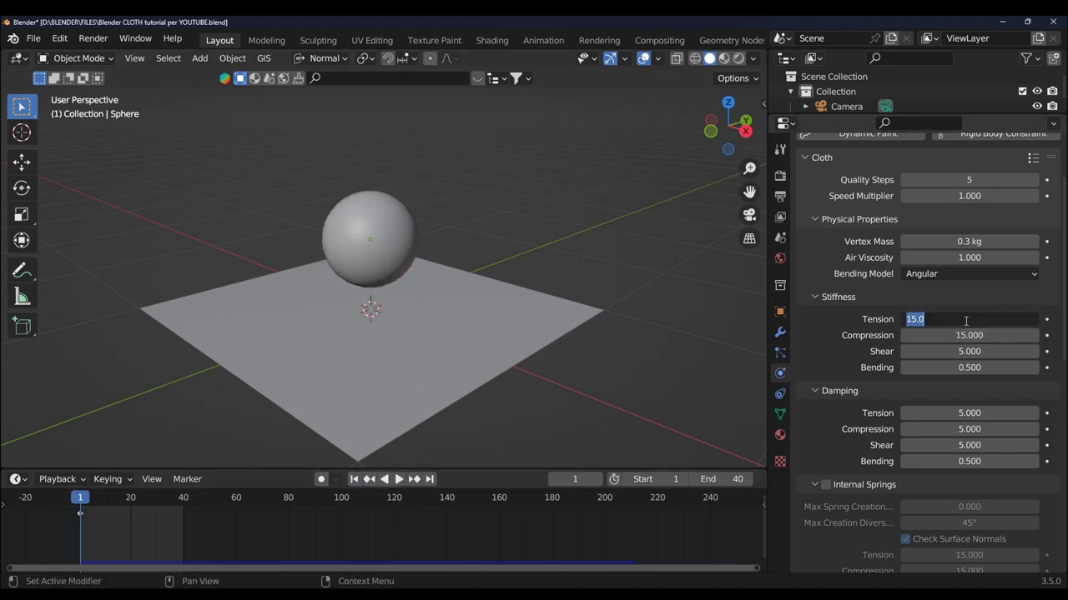
{"action": "type", "text": "1"}
{"action": "key", "text": "Return"}
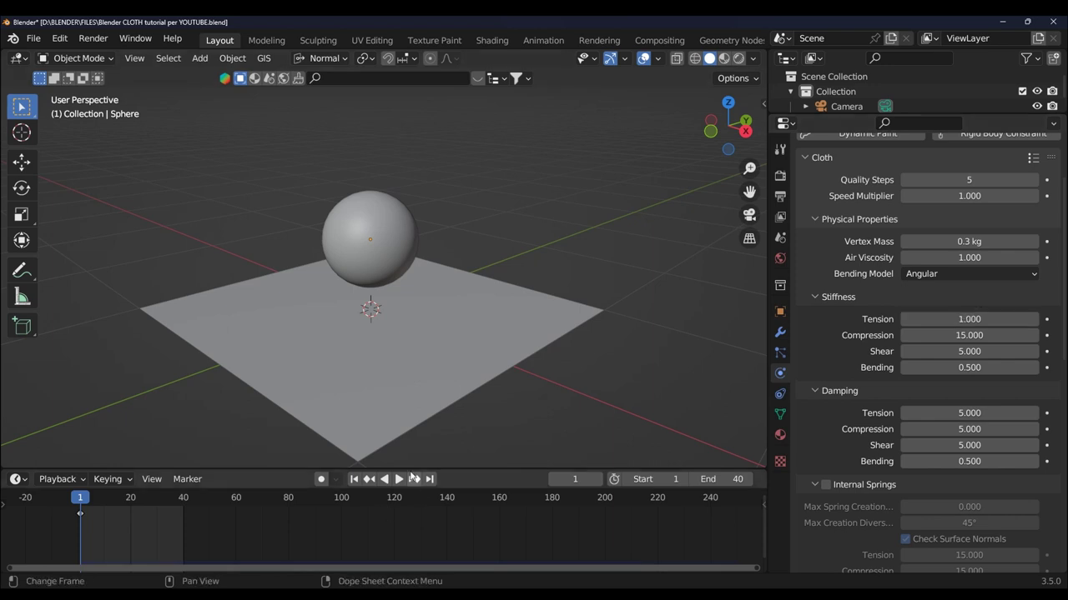
Replay the drop to watch the soft sphere collapse flat, then return to frame 1
{"action": "left_click", "coordinate": [401, 479]}
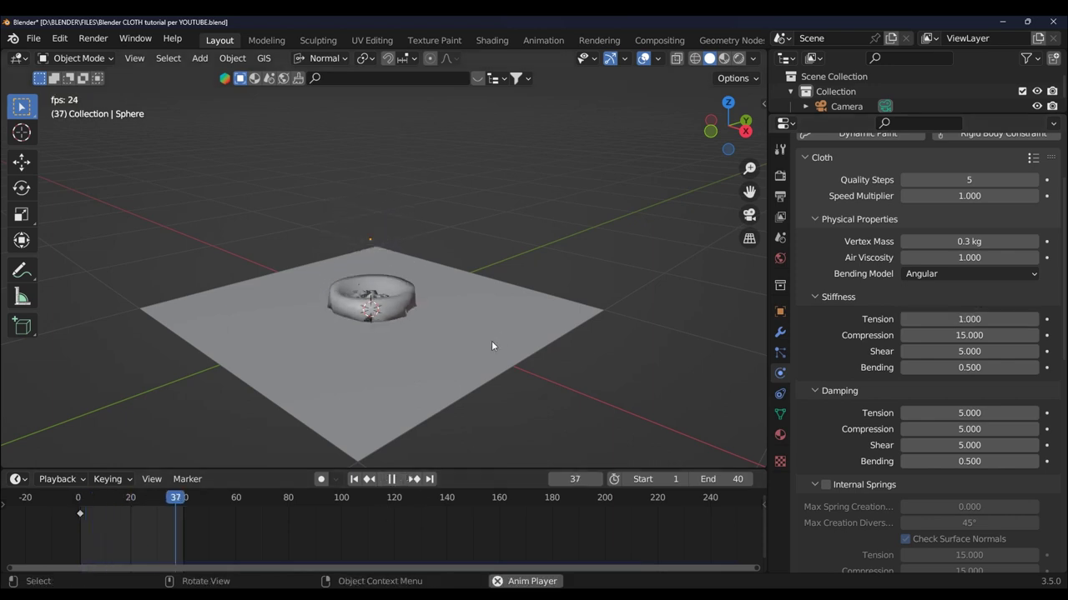
{"action": "middle_click_drag", "start_coordinate": [465, 357], "coordinate": [473, 419]}
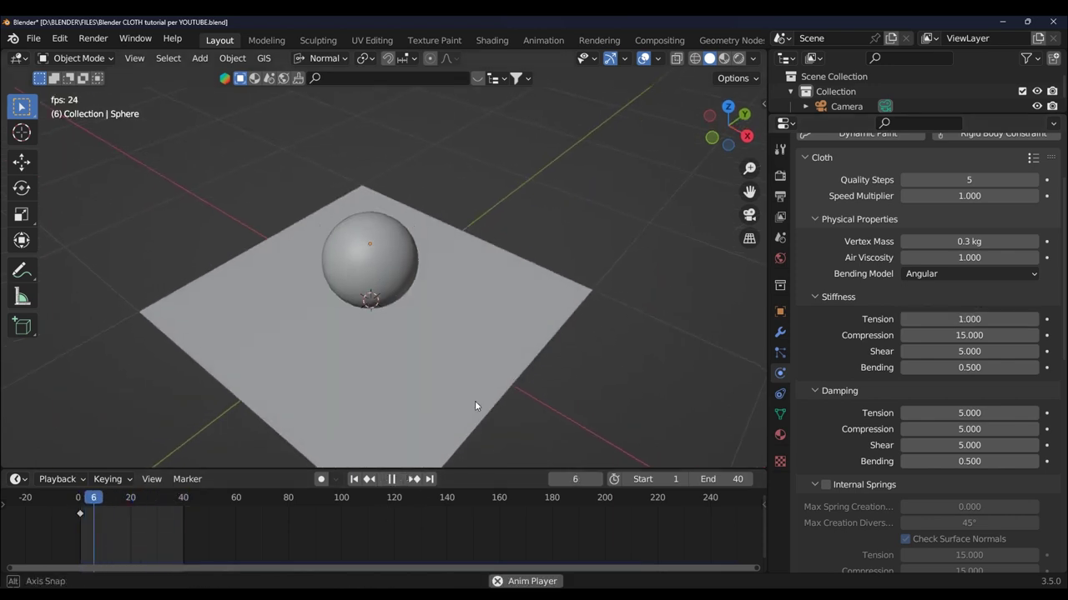
{"action": "left_click", "coordinate": [392, 480]}
{"action": "left_click", "coordinate": [355, 480]}
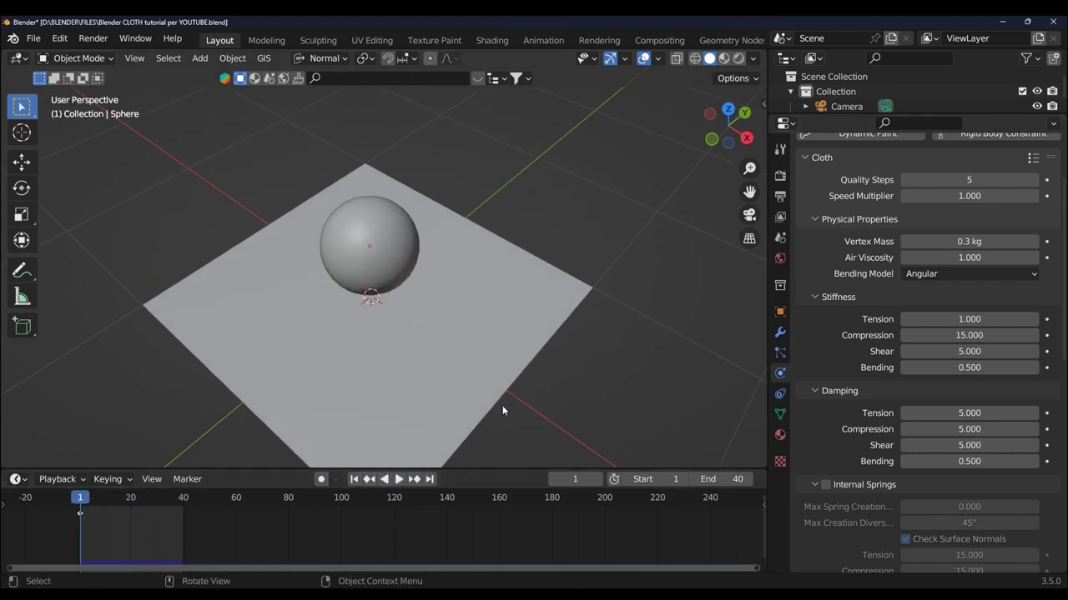
{"action": "middle_click_drag", "start_coordinate": [502, 406], "coordinate": [836, 310]}
Set stiffness Tension to 50 and play the drop twice, resetting each time
{"action": "left_click", "coordinate": [965, 318]}
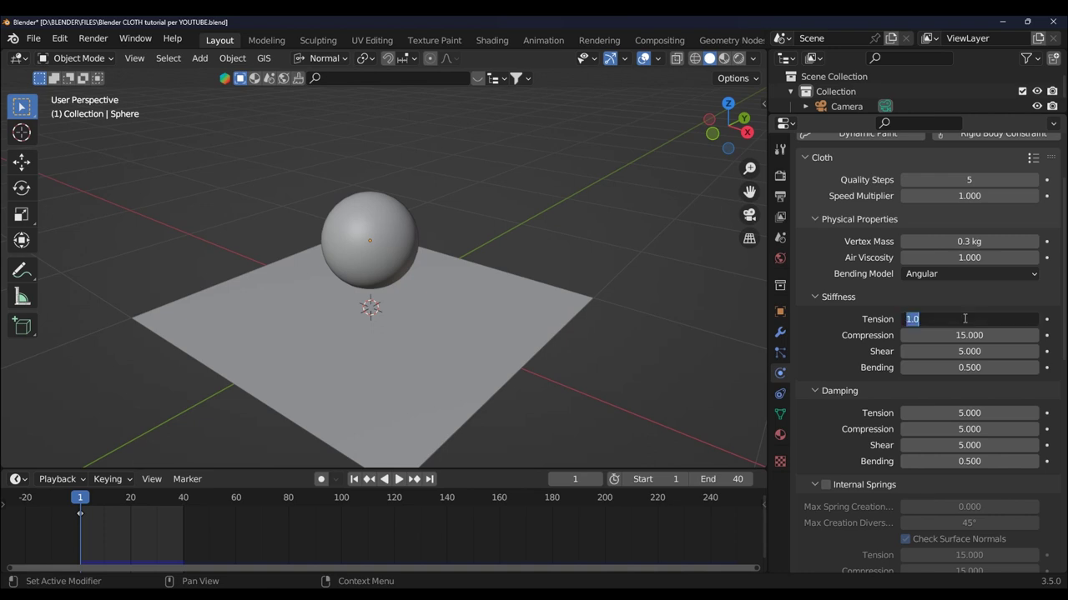
{"action": "type", "text": "50"}
{"action": "key", "text": "Return"}
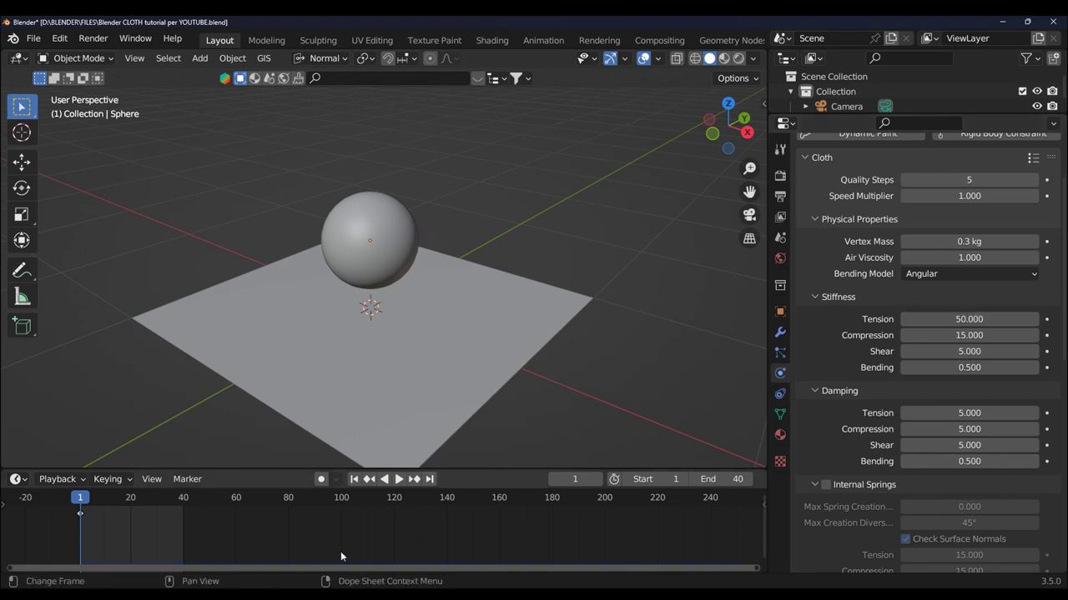
{"action": "left_click", "coordinate": [398, 479]}
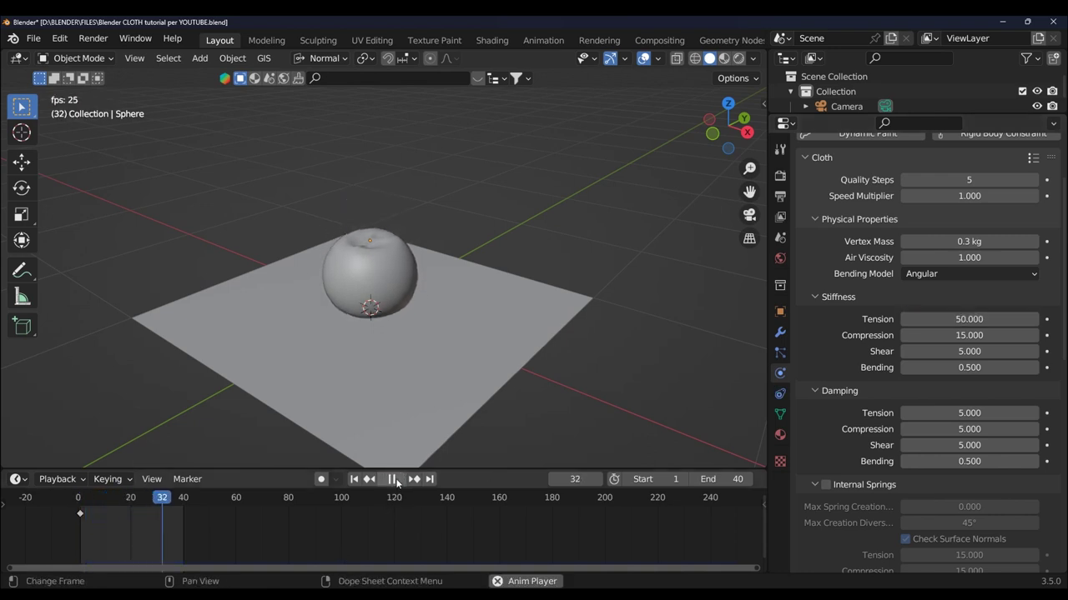
{"action": "key", "text": "Escape"}
{"action": "left_click", "coordinate": [399, 479]}
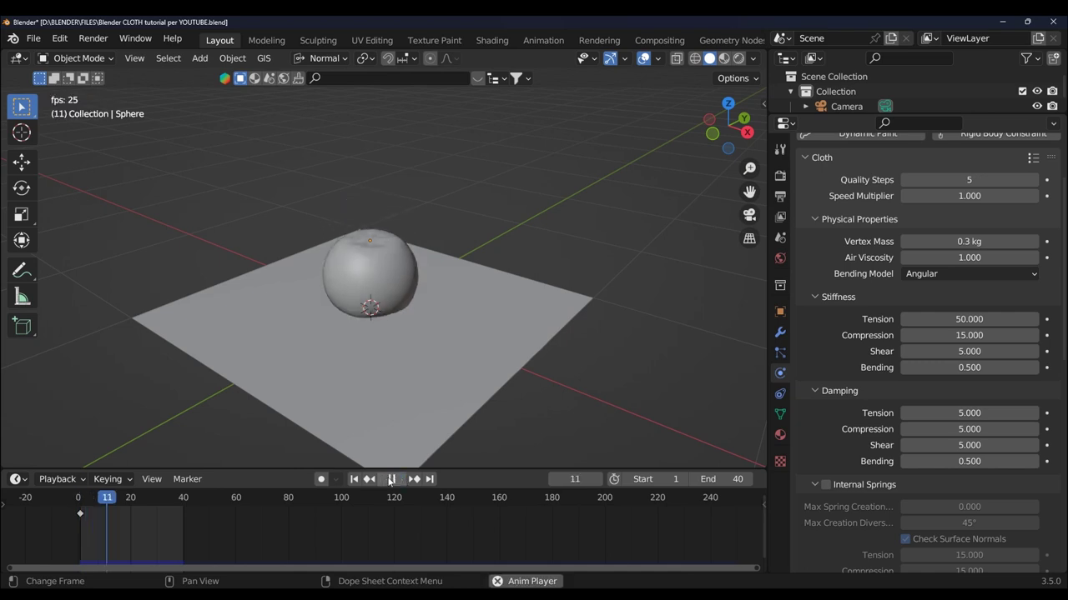
{"action": "key", "text": "Escape"}
Set Tension to 90 and play the drop, orbiting around the falling sphere
{"action": "double_click", "coordinate": [967, 319]}
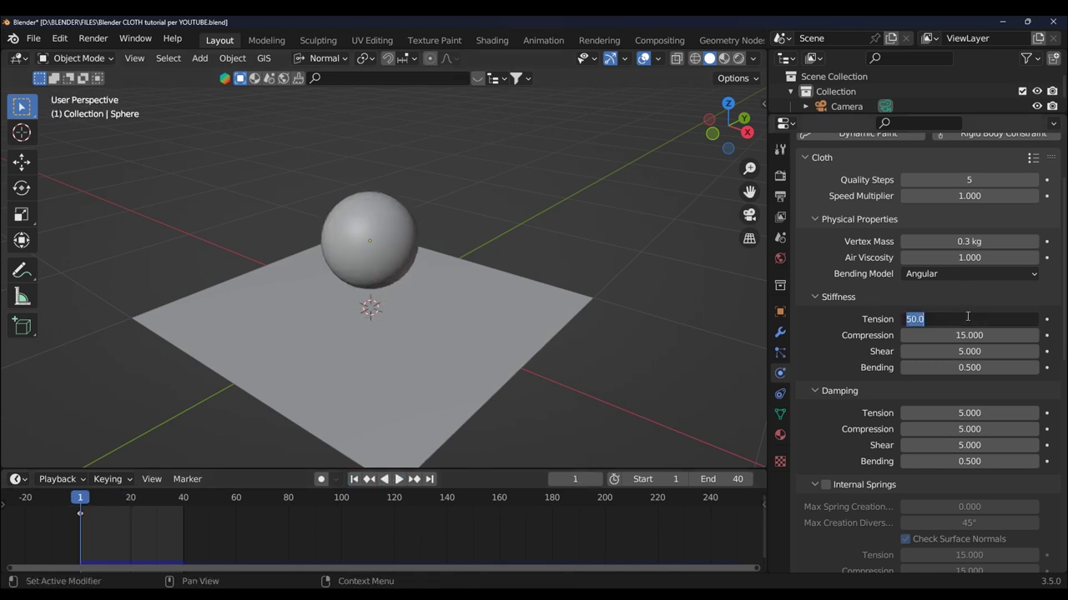
{"action": "type", "text": "9"}
{"action": "type", "text": "0"}
{"action": "key", "text": "Return"}
{"action": "left_click", "coordinate": [397, 479]}
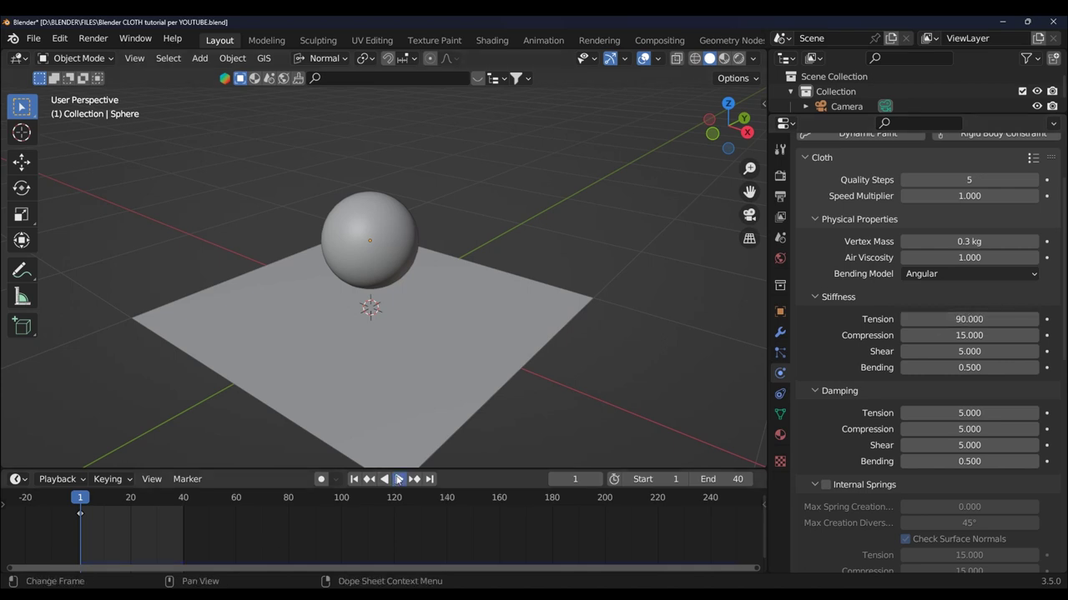
{"action": "mouse_move", "coordinate": [503, 295]}
{"action": "middle_mouse_down"}
{"action": "mouse_move", "coordinate": [465, 337]}
{"action": "mouse_move", "coordinate": [420, 335]}
{"action": "mouse_move", "coordinate": [461, 309]}
{"action": "middle_mouse_up"}
{"action": "scroll", "coordinate": [442, 320], "scroll_direction": "up", "scroll_amount": 2}
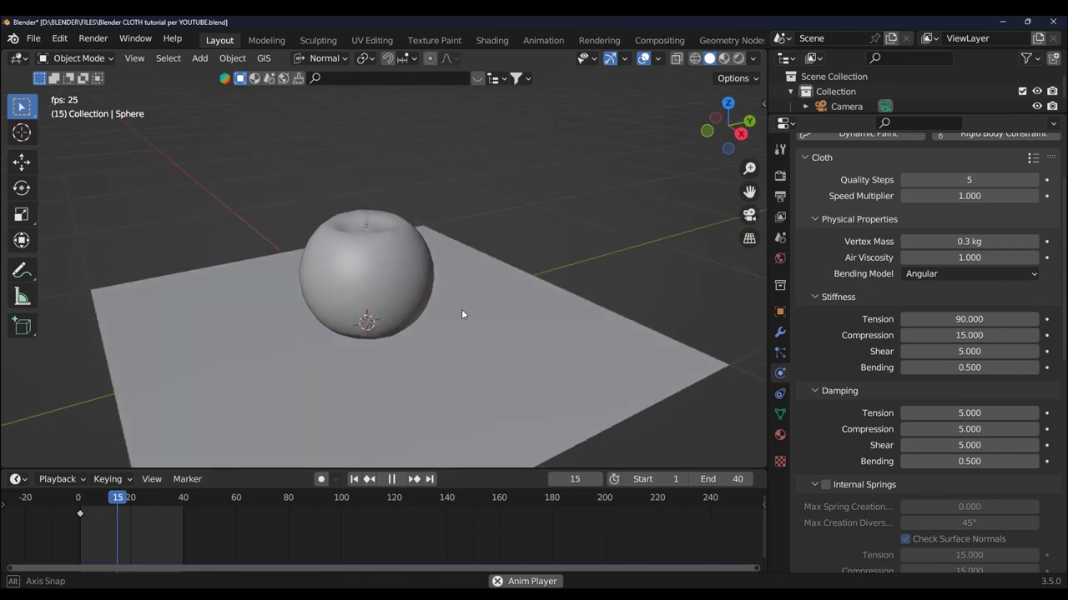
Pause playback and set the stiffness Tension to 150
{"action": "left_click", "coordinate": [392, 479]}
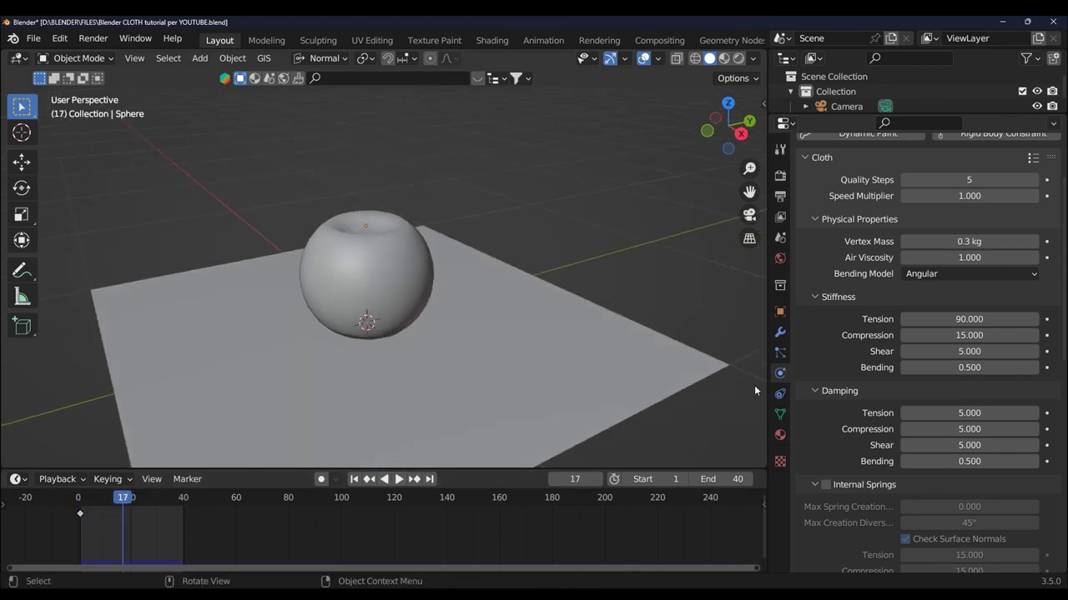
{"action": "left_click", "coordinate": [988, 319]}
{"action": "type", "text": "150"}
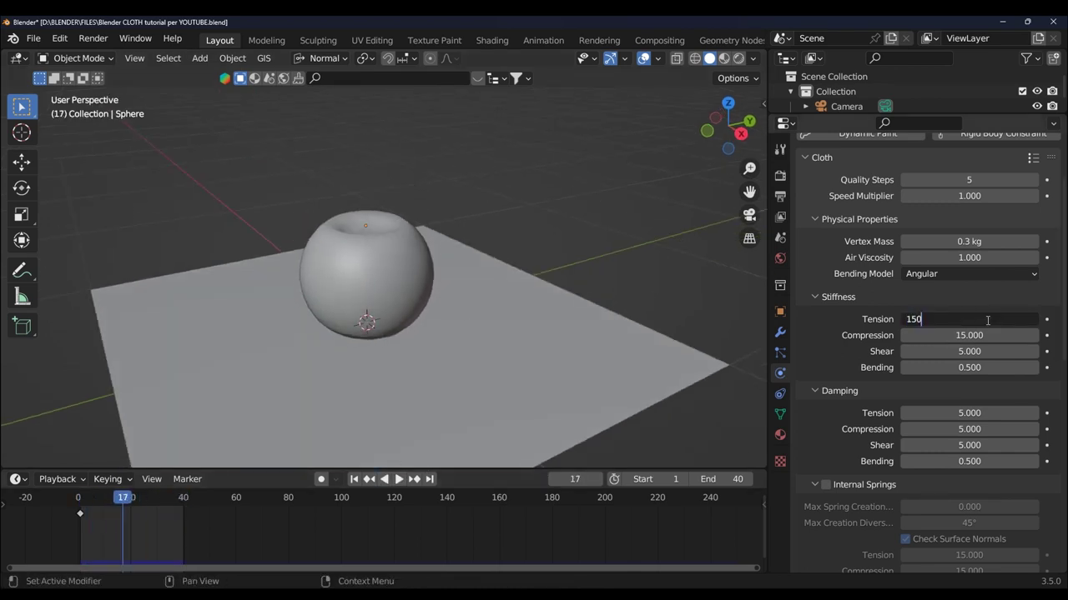
{"action": "key", "text": "Return"}
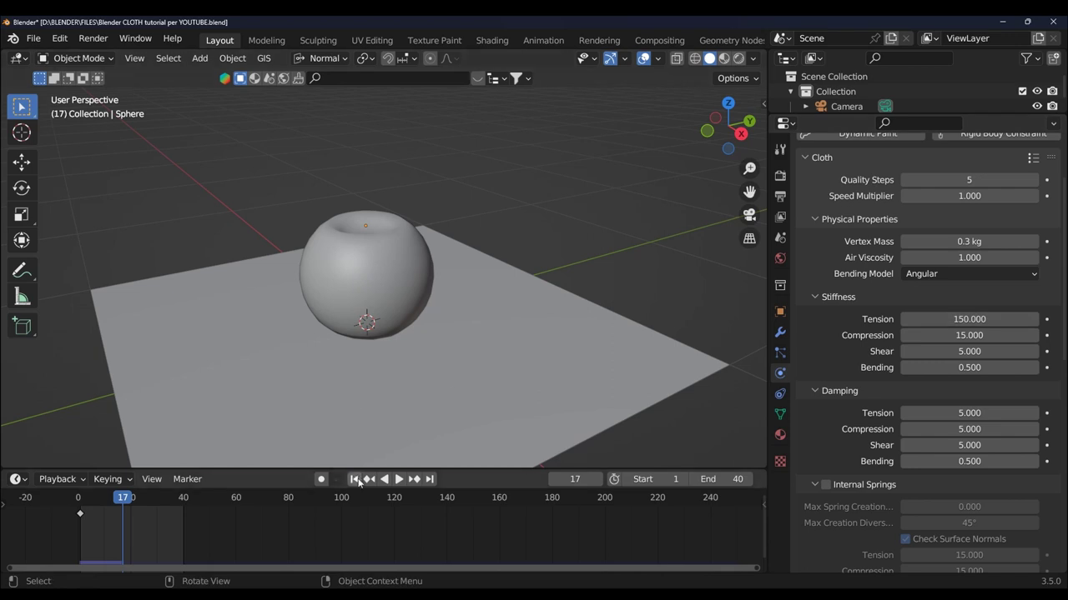
Replay the drop with Tension 150, then reset the sphere to frame 1
{"action": "left_click", "coordinate": [354, 478]}
{"action": "left_click", "coordinate": [398, 478]}
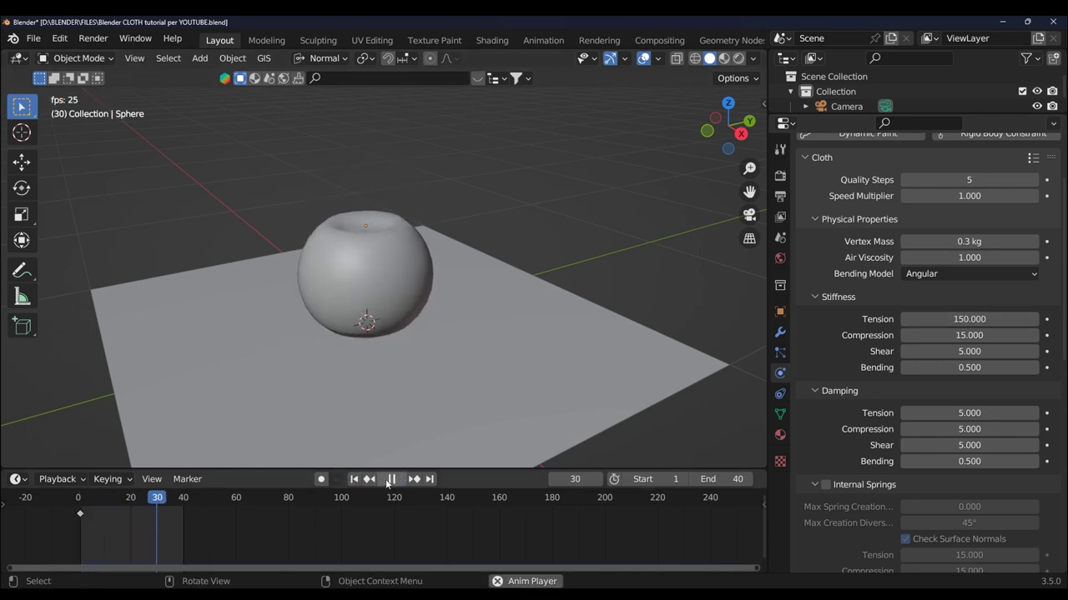
{"action": "left_click", "coordinate": [391, 480]}
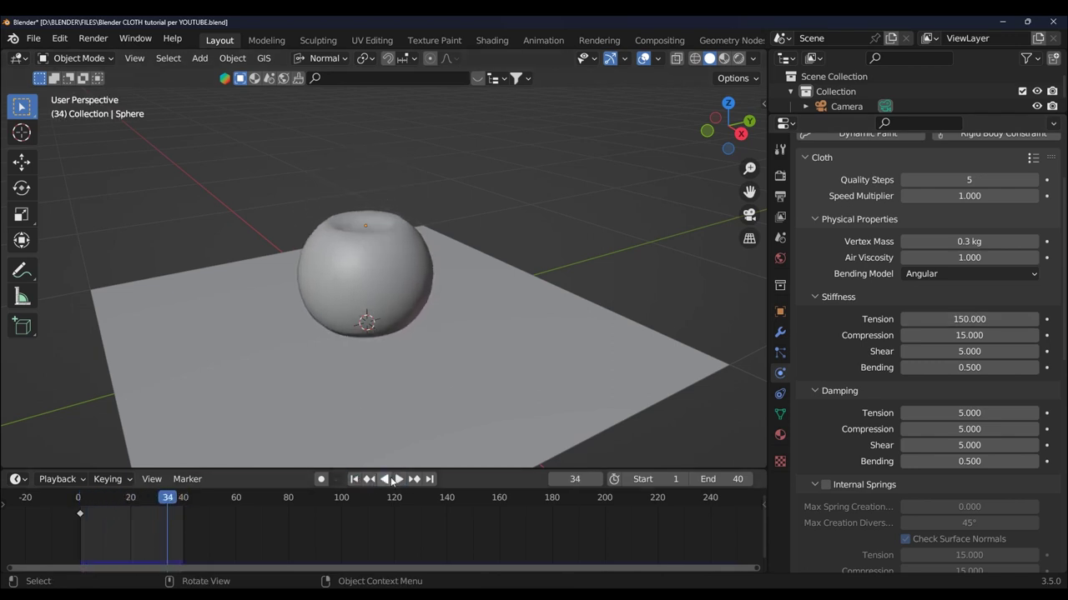
{"action": "left_click", "coordinate": [357, 482]}
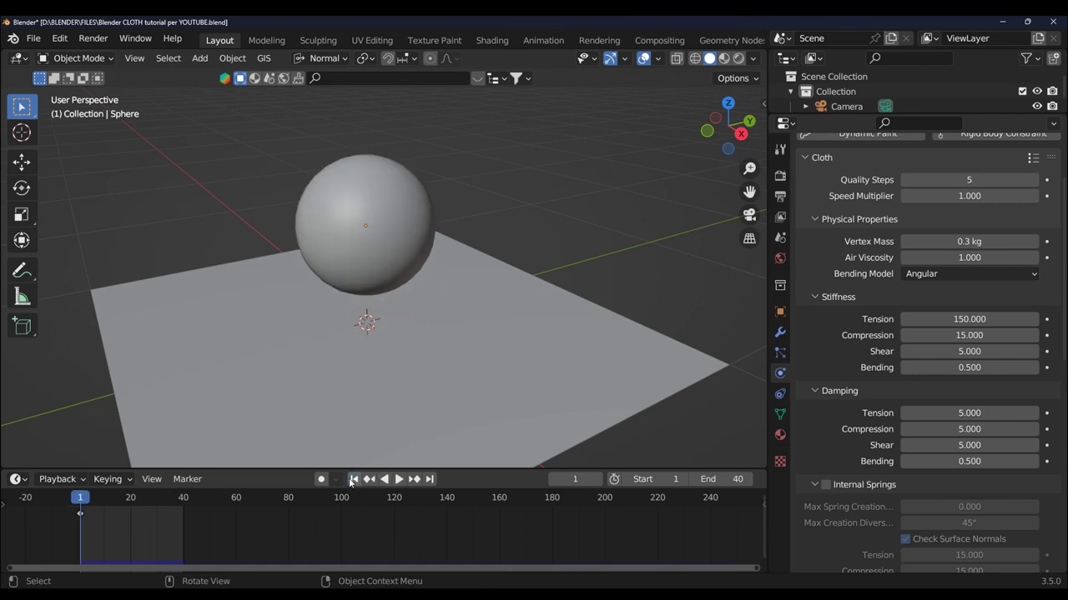
{"action": "scroll", "coordinate": [539, 330], "scroll_direction": "down", "scroll_amount": 3}
{"action": "scroll", "coordinate": [540, 342], "scroll_direction": "up", "scroll_amount": 2}
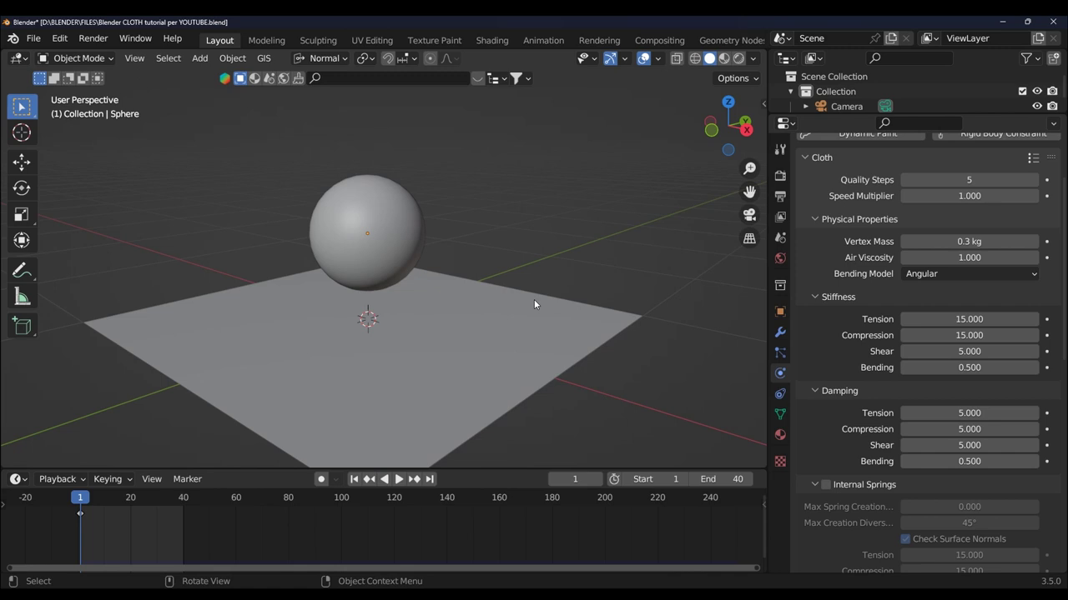
{"action": "middle_click_drag", "start_coordinate": [512, 318], "coordinate": [434, 345]}
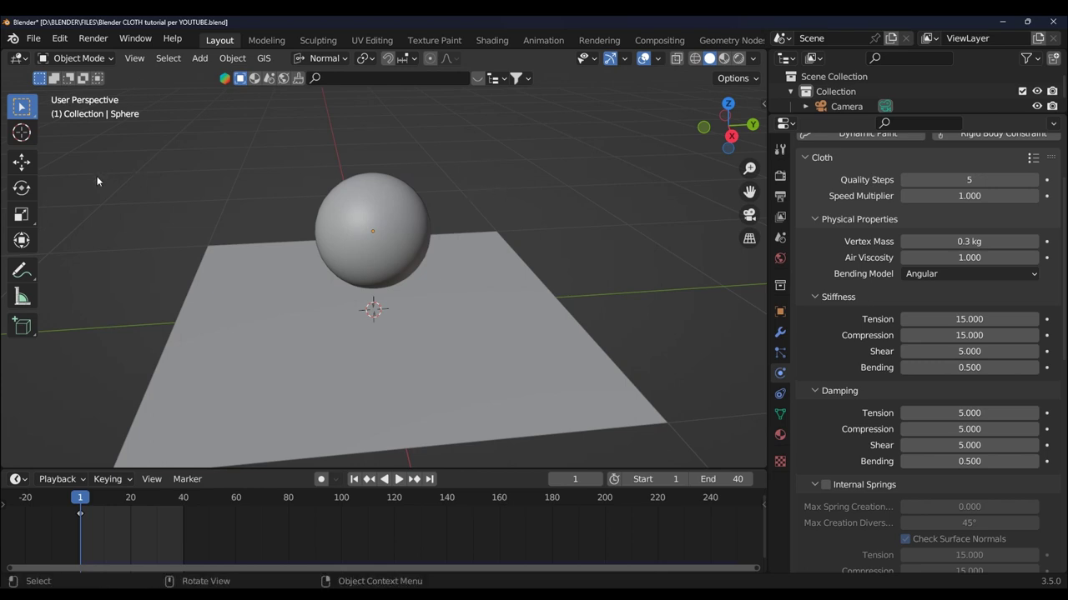
{"action": "left_click", "coordinate": [25, 273]}
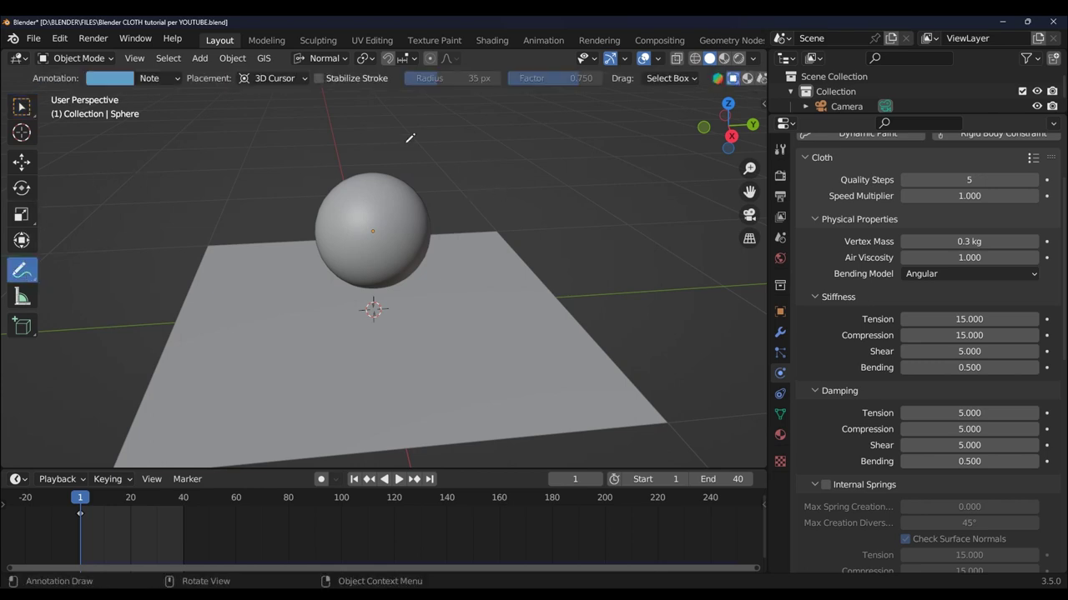
{"action": "mouse_move", "coordinate": [468, 151]}
{"action": "left_mouse_down"}
{"action": "mouse_move", "coordinate": [482, 175]}
{"action": "mouse_move", "coordinate": [462, 202]}
{"action": "left_mouse_up"}
{"action": "mouse_move", "coordinate": [498, 166]}
{"action": "left_mouse_down"}
{"action": "mouse_move", "coordinate": [492, 179]}
{"action": "mouse_move", "coordinate": [548, 180]}
{"action": "mouse_move", "coordinate": [556, 170]}
{"action": "mouse_move", "coordinate": [522, 194]}
{"action": "left_mouse_up"}
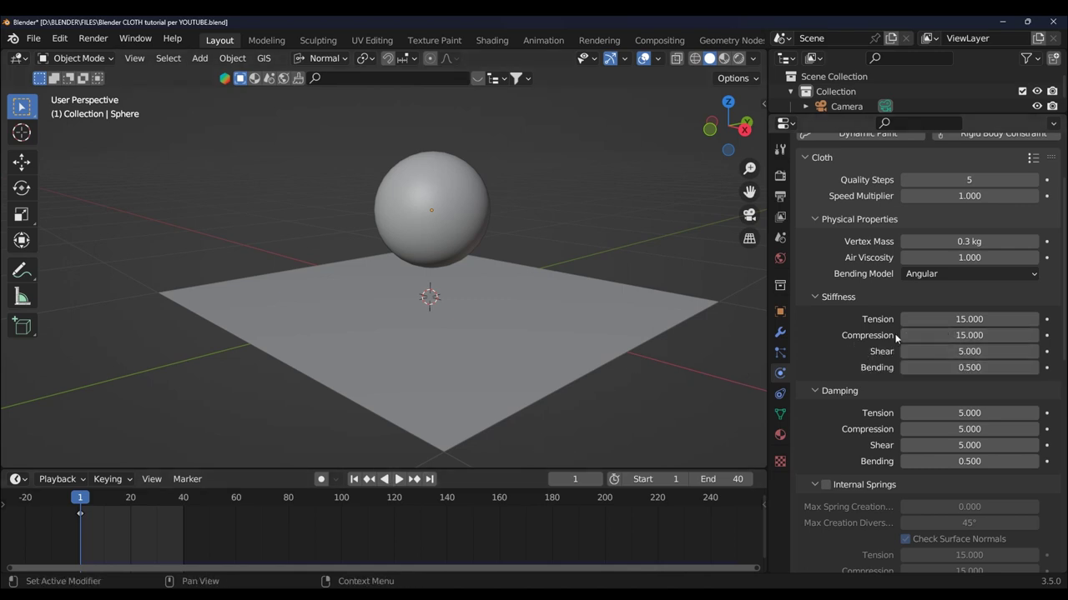
Set stiffness Compression to 0.2, play the drop, then return to frame 1
{"action": "left_click", "coordinate": [962, 334]}
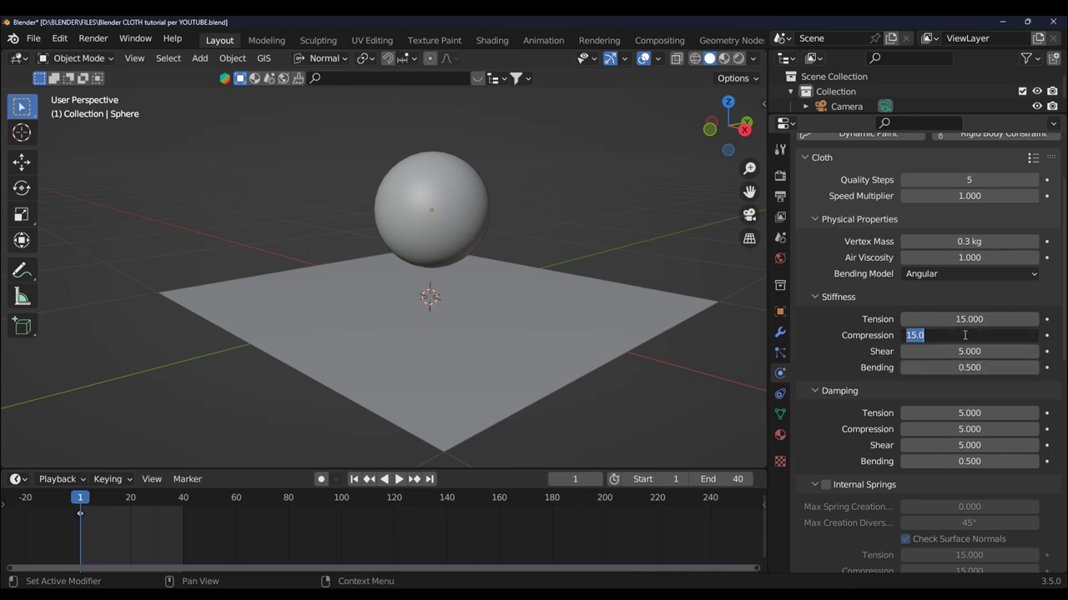
{"action": "type", "text": "0.2"}
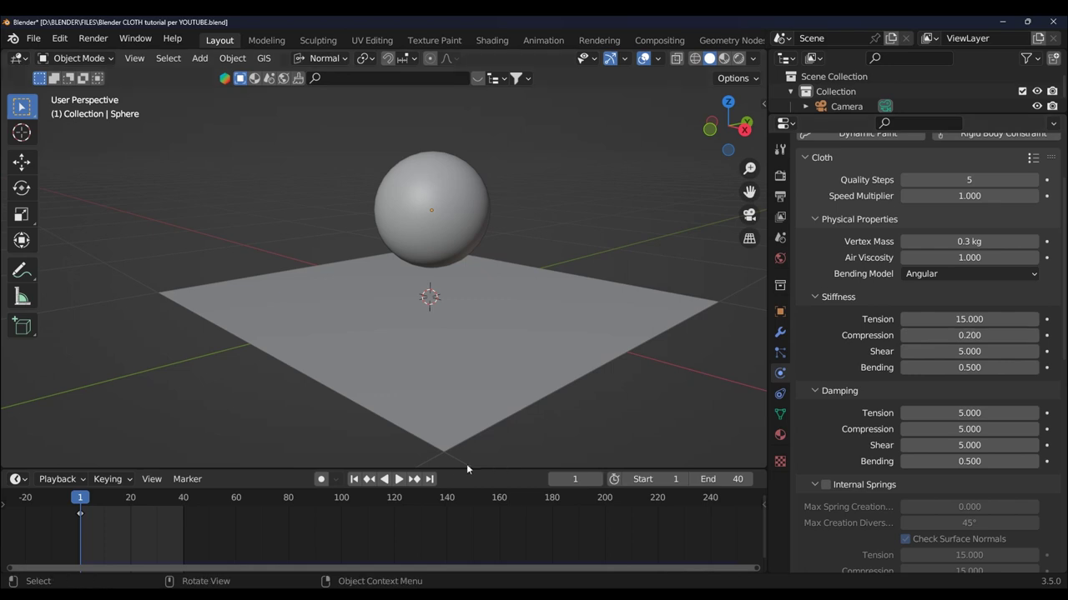
{"action": "left_click", "coordinate": [398, 479]}
{"action": "middle_click_drag", "start_coordinate": [513, 353], "coordinate": [512, 379]}
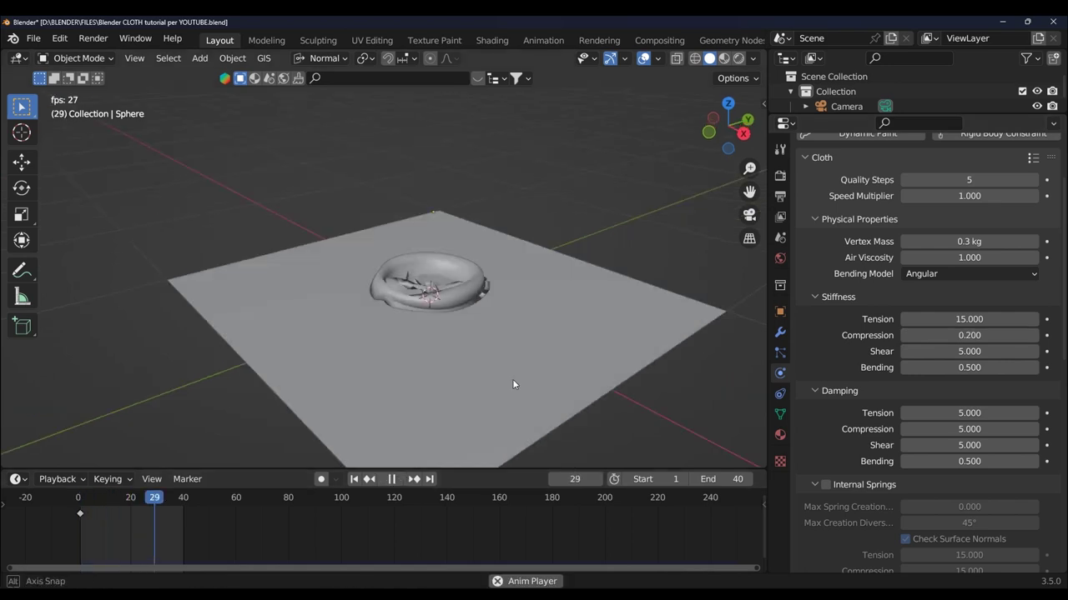
{"action": "left_click", "coordinate": [391, 479]}
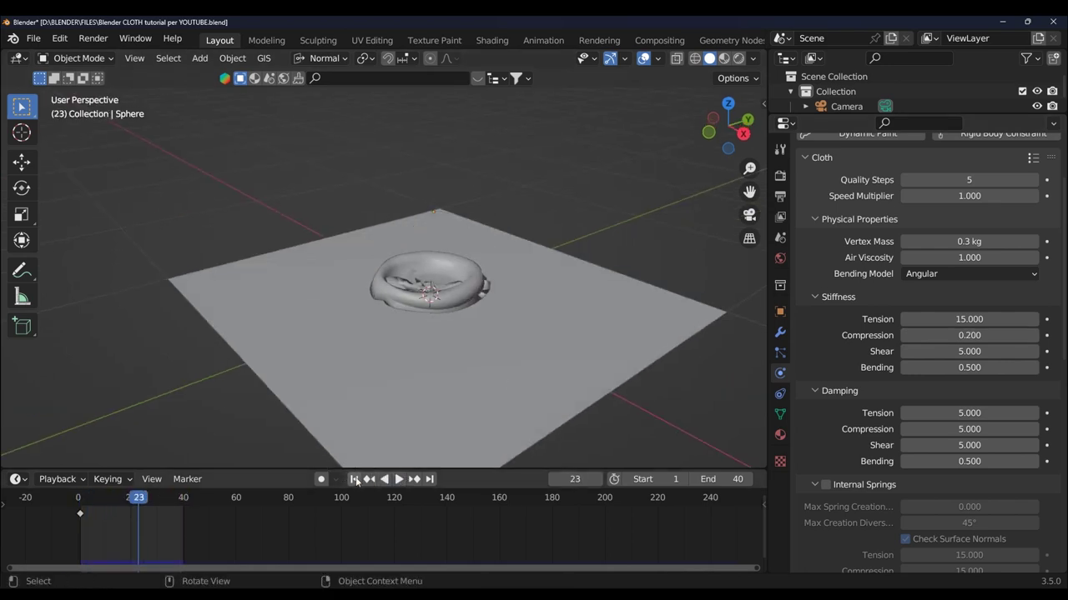
{"action": "left_click", "coordinate": [353, 479]}
Set Compression to 200, play the drop, then reset to frame 1
{"action": "left_click", "coordinate": [959, 335]}
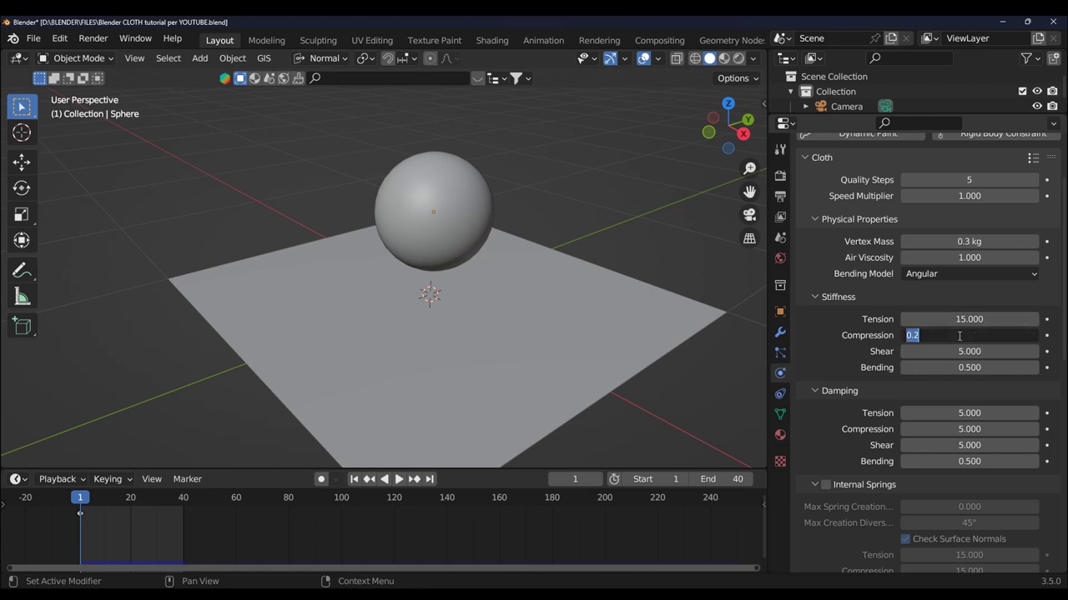
{"action": "type", "text": "200"}
{"action": "key", "text": "Return"}
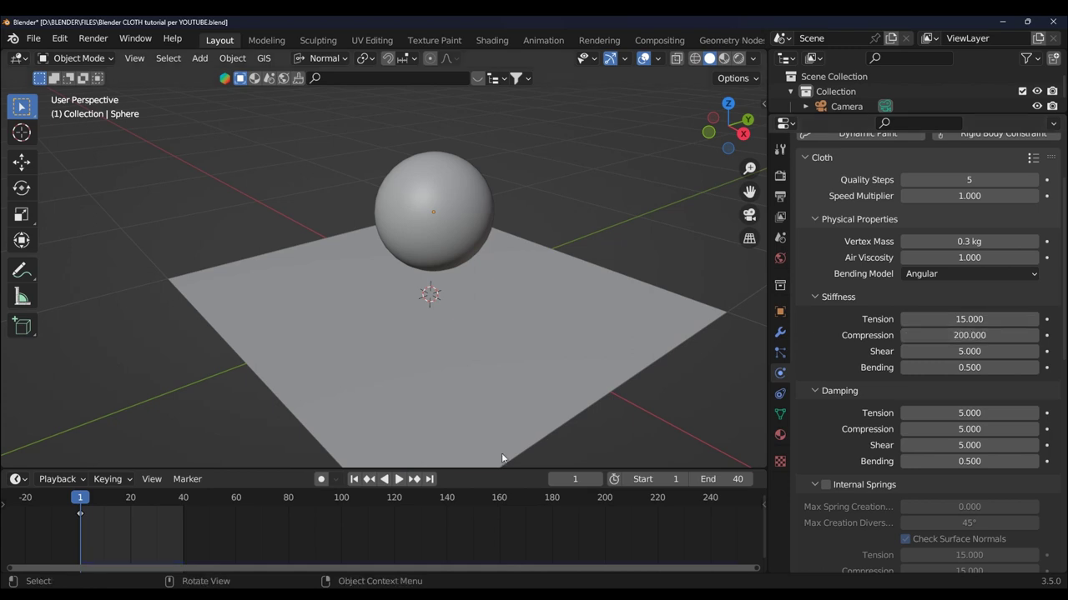
{"action": "left_click", "coordinate": [399, 479]}
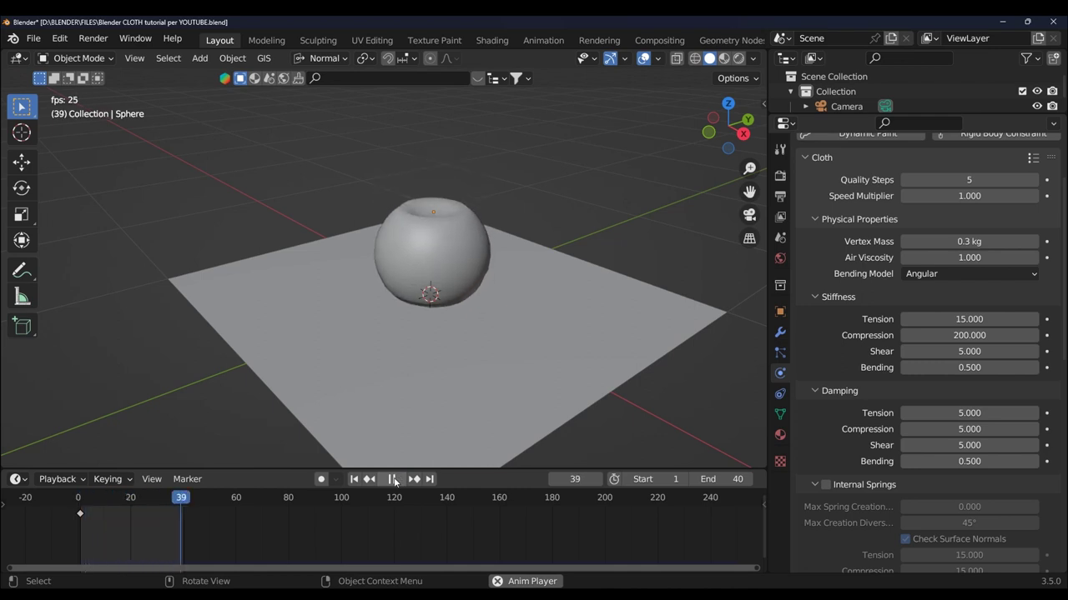
{"action": "left_click", "coordinate": [392, 479]}
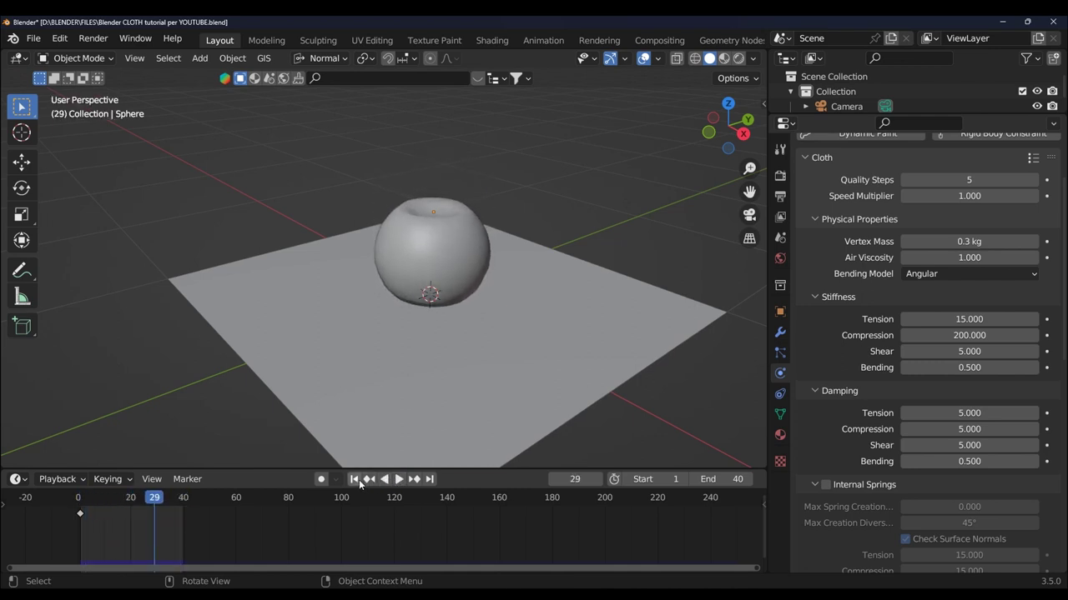
{"action": "left_click", "coordinate": [354, 479]}
Restore stiffness Compression to 15
{"action": "left_click", "coordinate": [978, 335]}
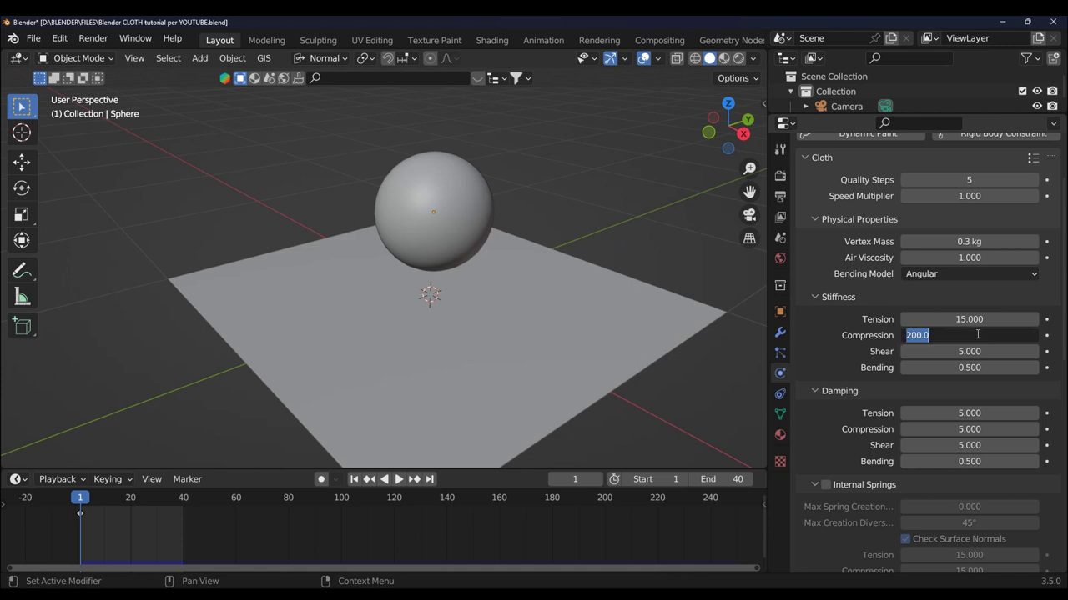
{"action": "type", "text": "15"}
{"action": "key", "text": "Return"}
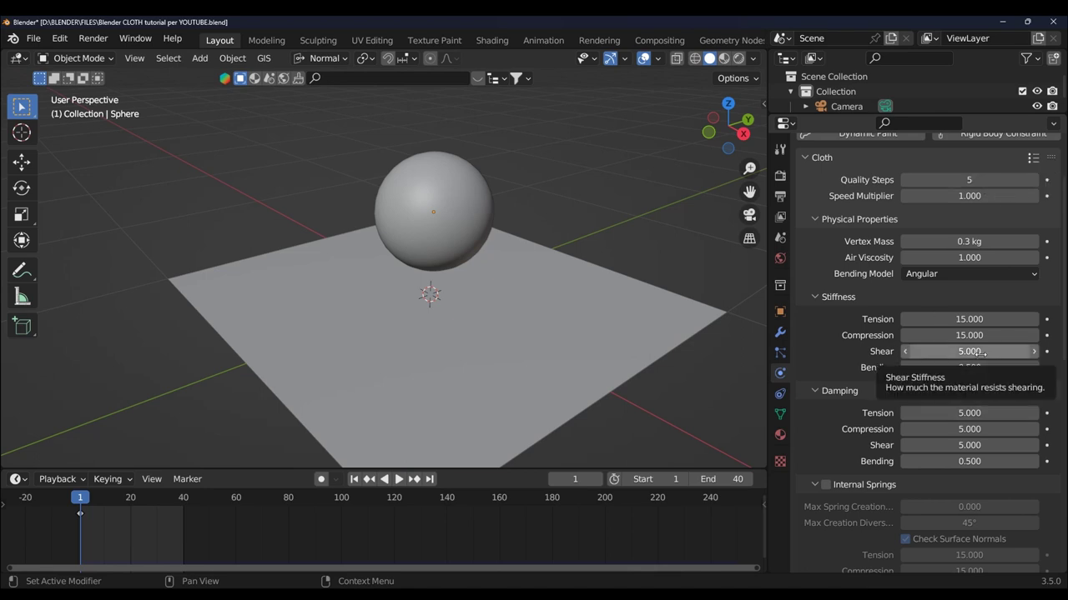
Set stiffness Shear to 0.5 and play until the cloth forms a bowl, then rewind
{"action": "middle_click_drag", "start_coordinate": [567, 342], "coordinate": [576, 380]}
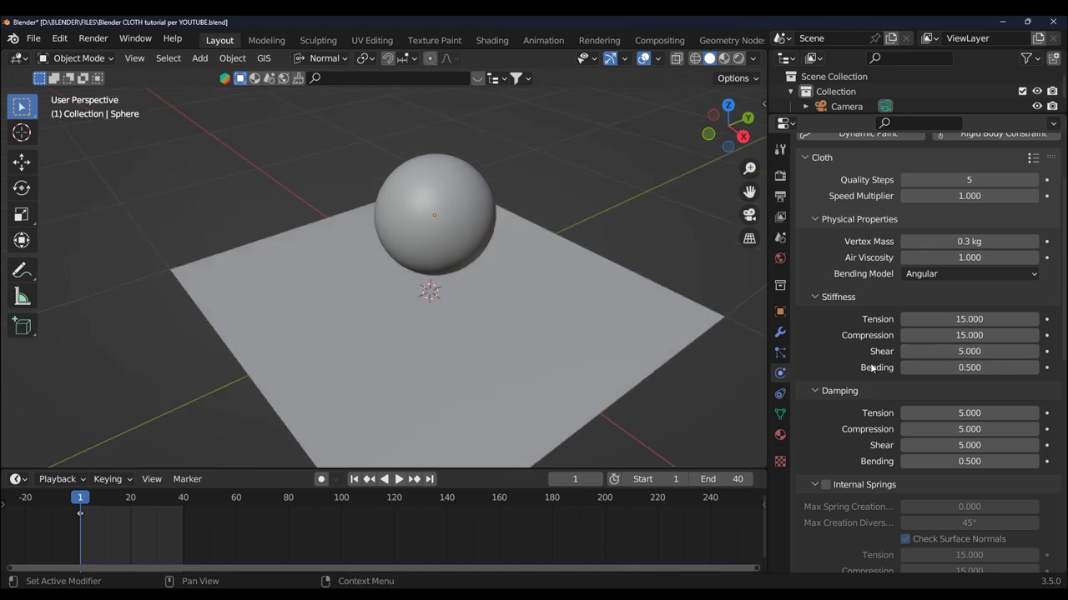
{"action": "left_click", "coordinate": [963, 352]}
{"action": "type", "text": "0.5"}
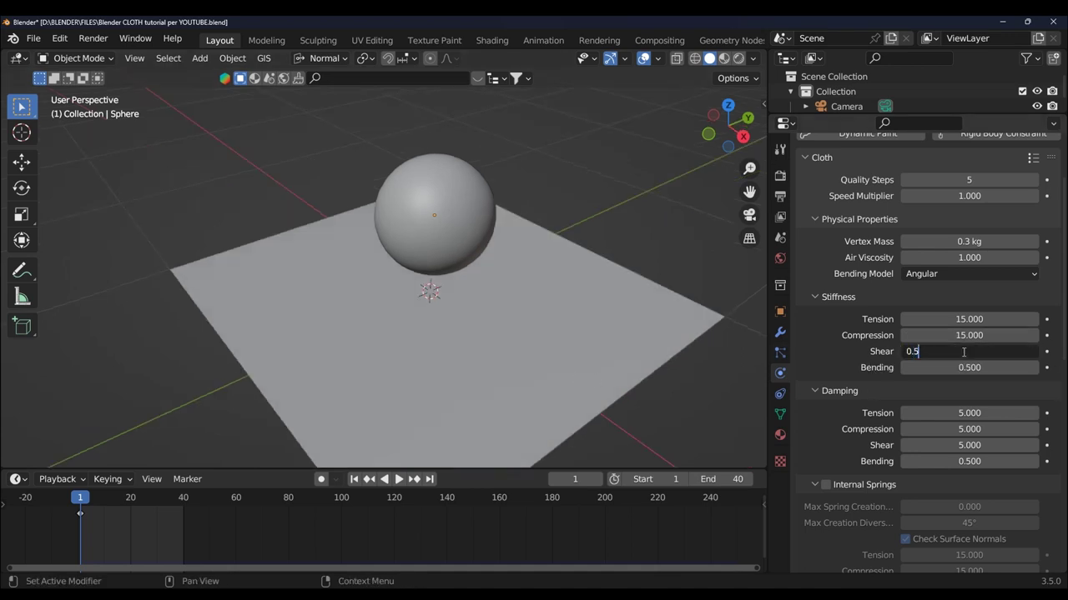
{"action": "key", "text": "Return"}
{"action": "left_click", "coordinate": [398, 480]}
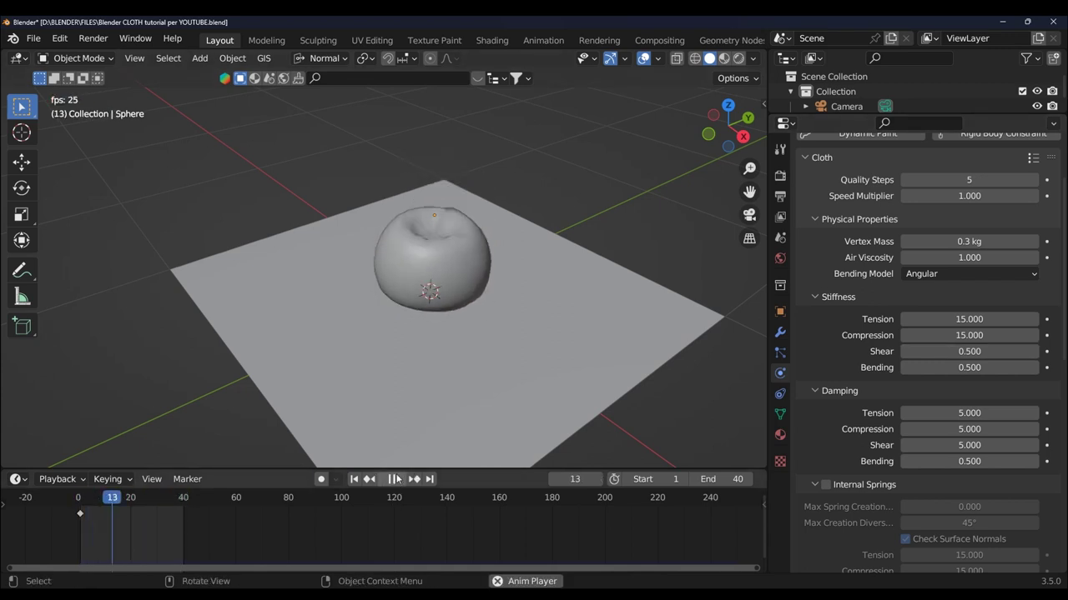
{"action": "left_click", "coordinate": [391, 478]}
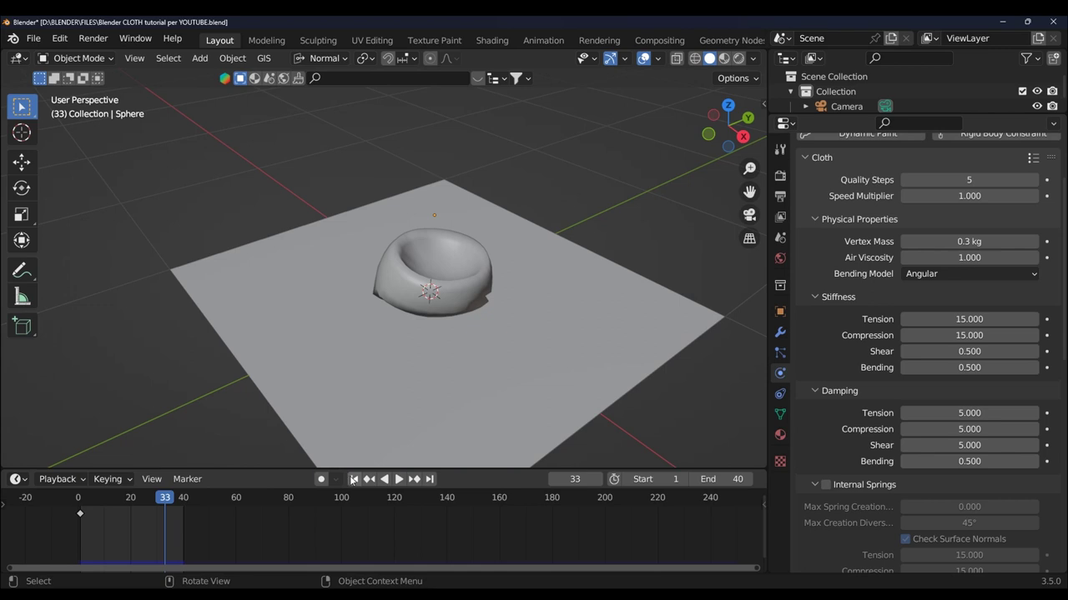
{"action": "left_click", "coordinate": [355, 480]}
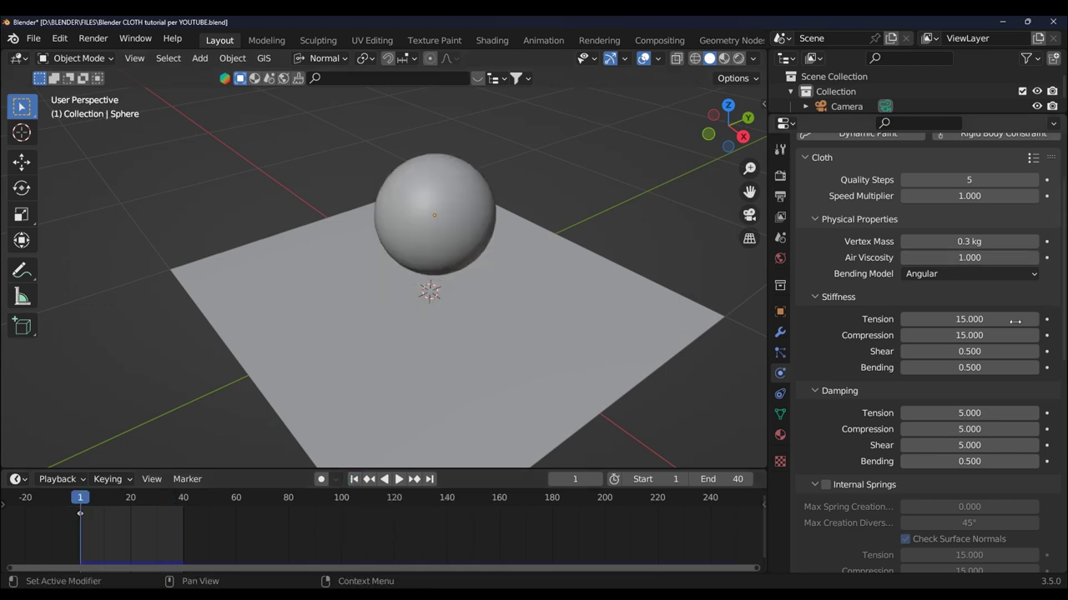
Set Shear to 60 and play the cloth drop
{"action": "left_click", "coordinate": [967, 351]}
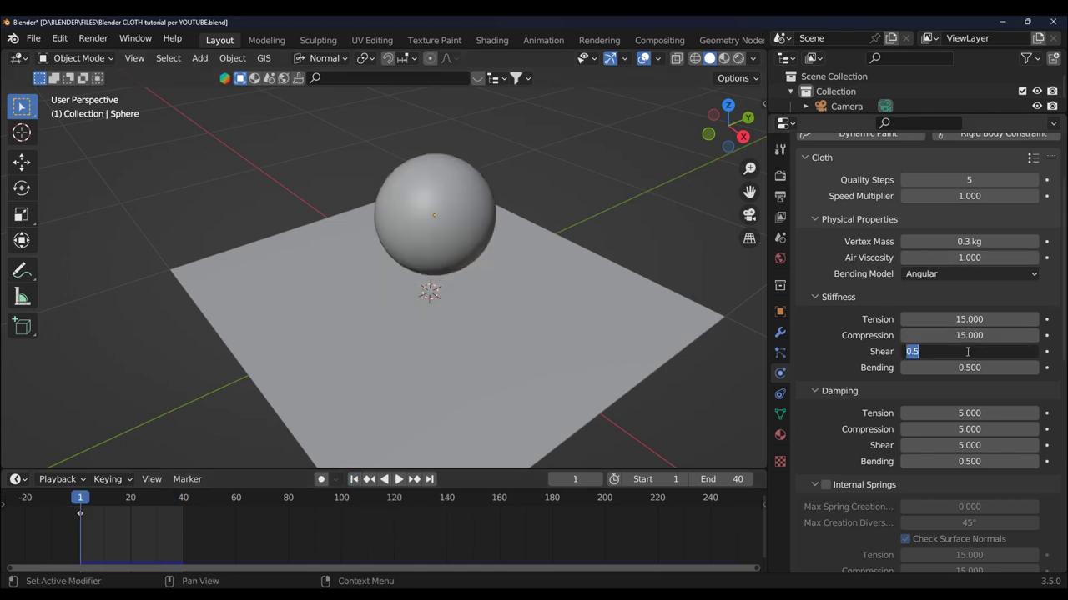
{"action": "type", "text": "60"}
{"action": "key", "text": "Return"}
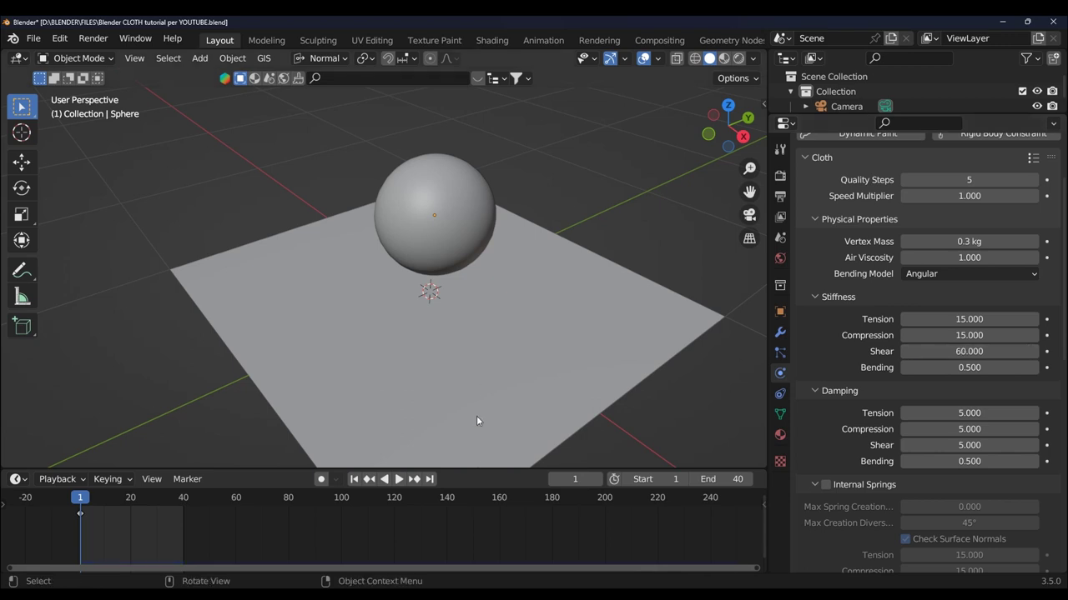
{"action": "left_click", "coordinate": [399, 479]}
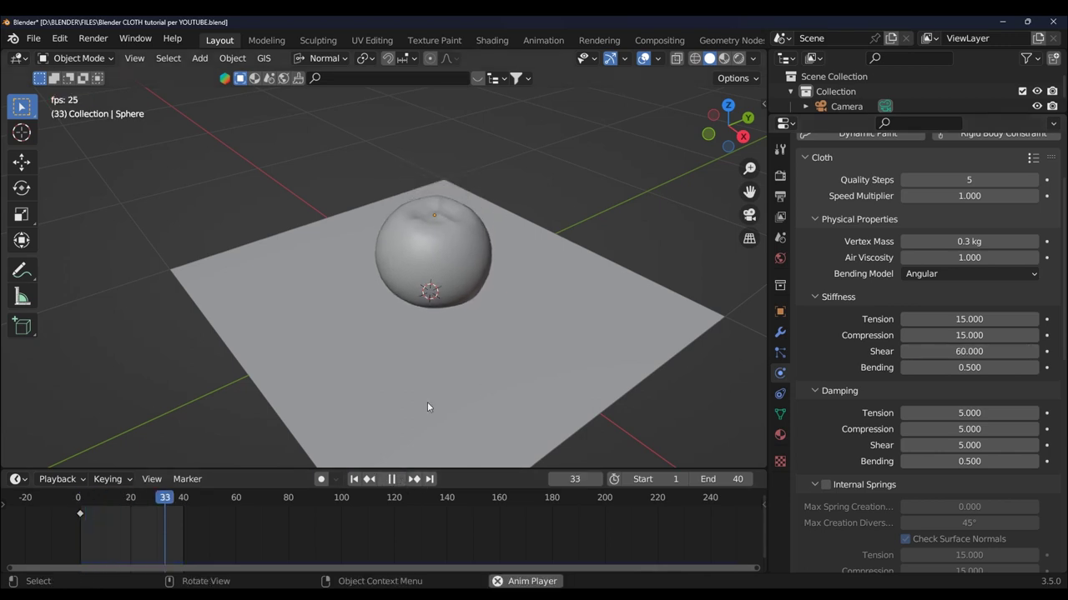
{"action": "middle_click_drag", "start_coordinate": [427, 402], "coordinate": [438, 393]}
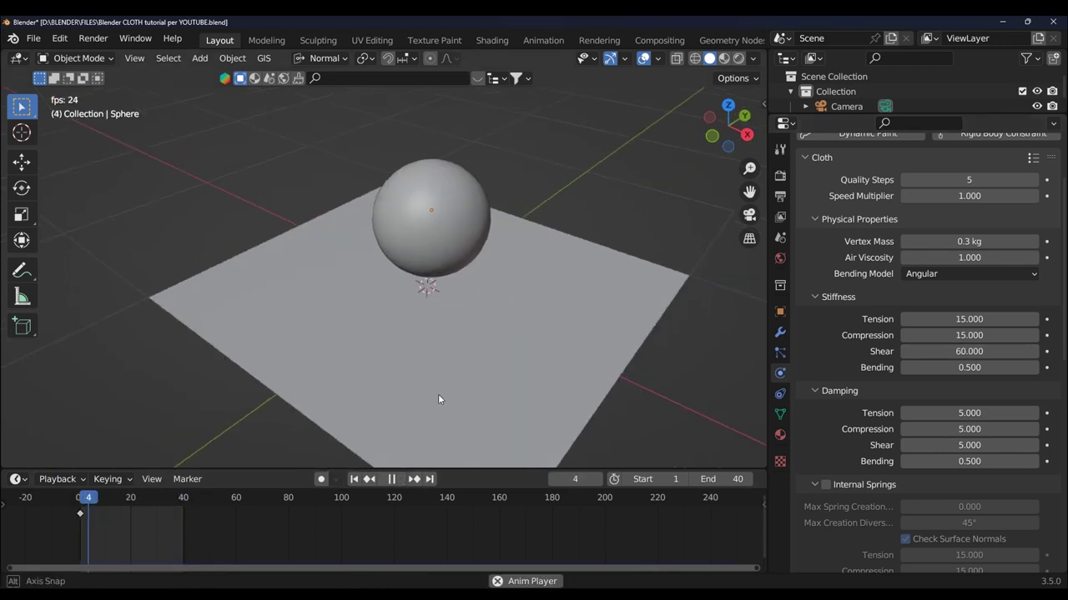
Raise Shear stiffness to 150, then 200, viewing the plane from a low side angle
{"action": "left_click", "coordinate": [983, 353]}
{"action": "type", "text": "150"}
{"action": "key", "text": "Return"}
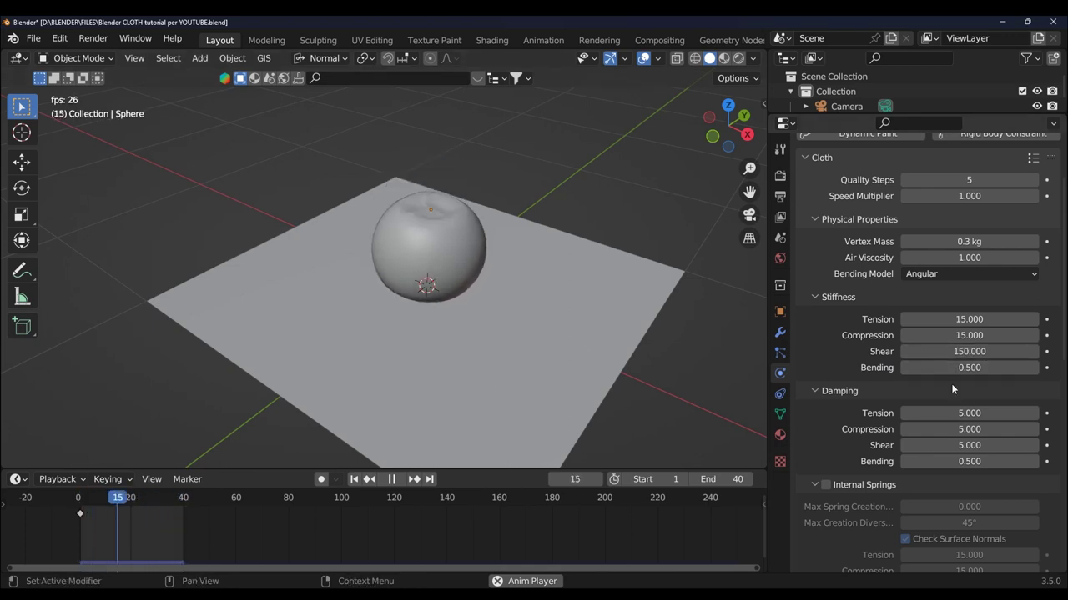
{"action": "left_click", "coordinate": [967, 351]}
{"action": "type", "text": "200"}
{"action": "key", "text": "Return"}
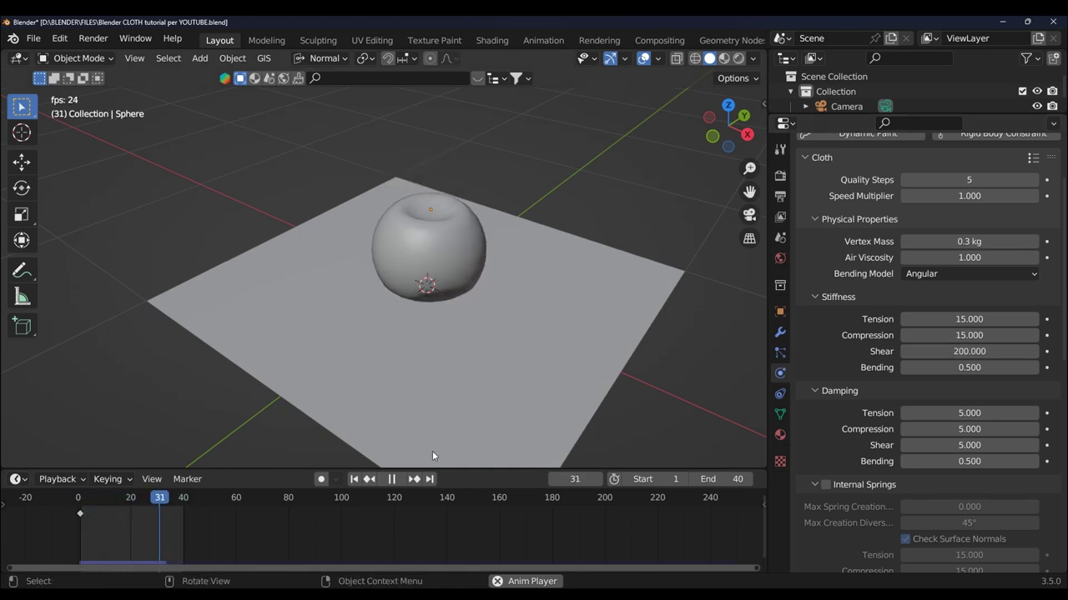
{"action": "middle_click_drag", "start_coordinate": [584, 392], "coordinate": [671, 322]}
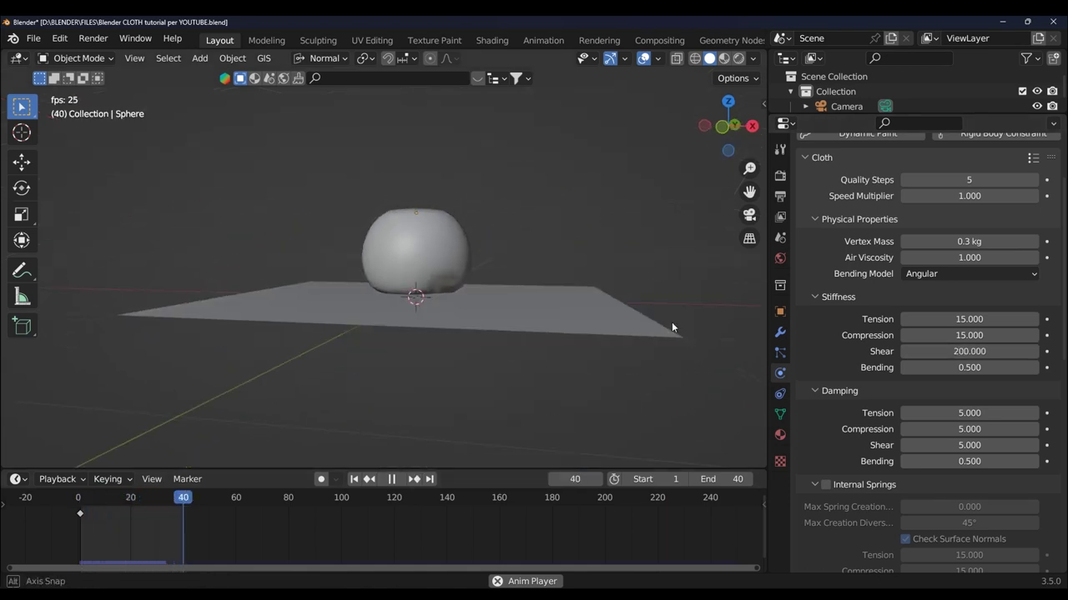
Set Shear back to 5, stop playback and return to frame 1
{"action": "left_click", "coordinate": [982, 351]}
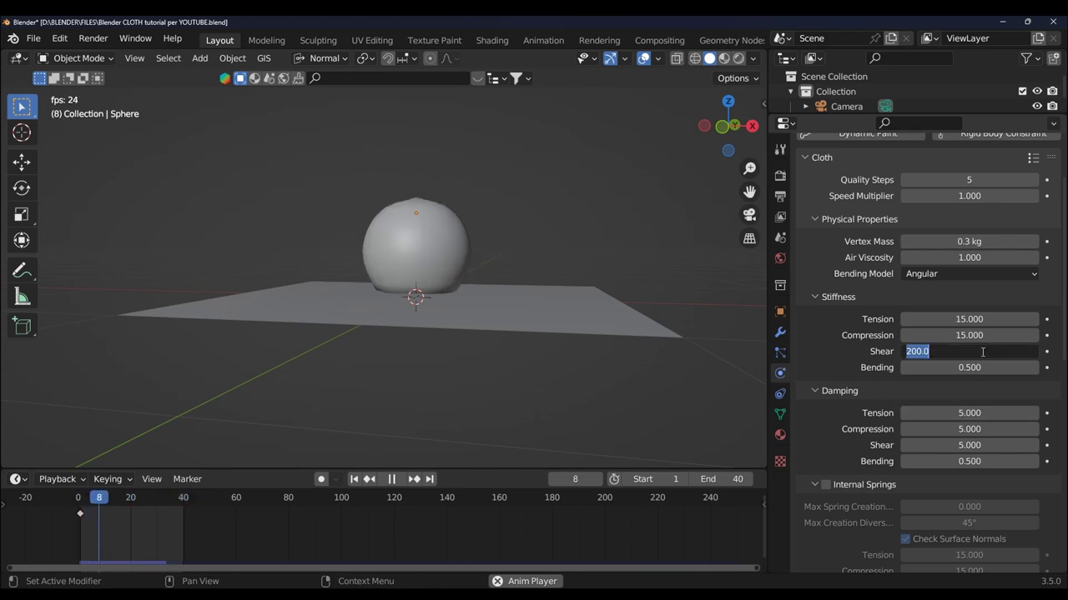
{"action": "type", "text": "5."}
{"action": "key", "text": "Return"}
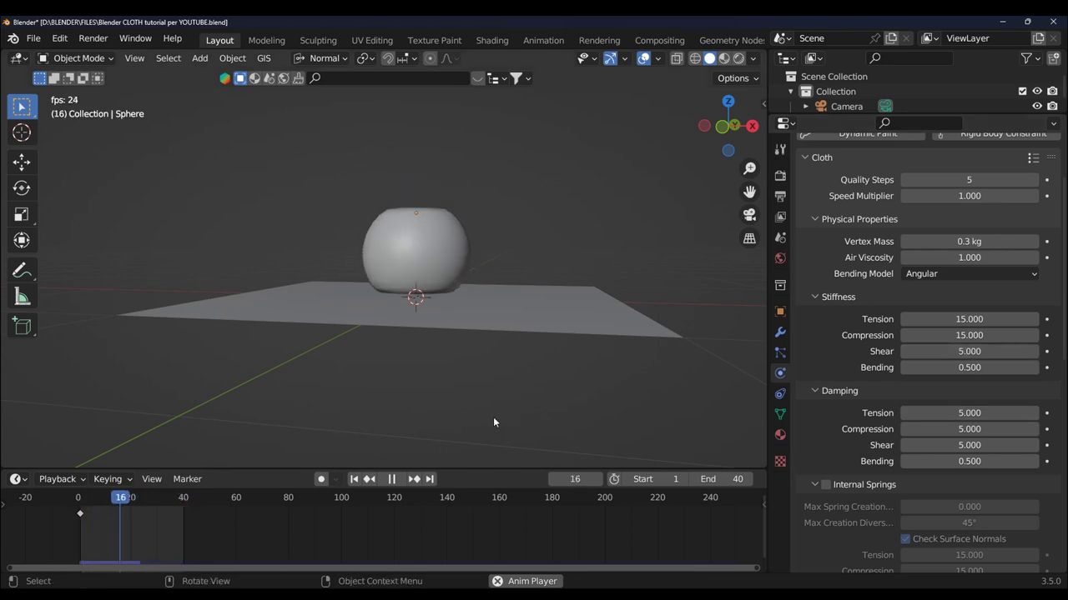
{"action": "middle_click_drag", "start_coordinate": [493, 416], "coordinate": [430, 453]}
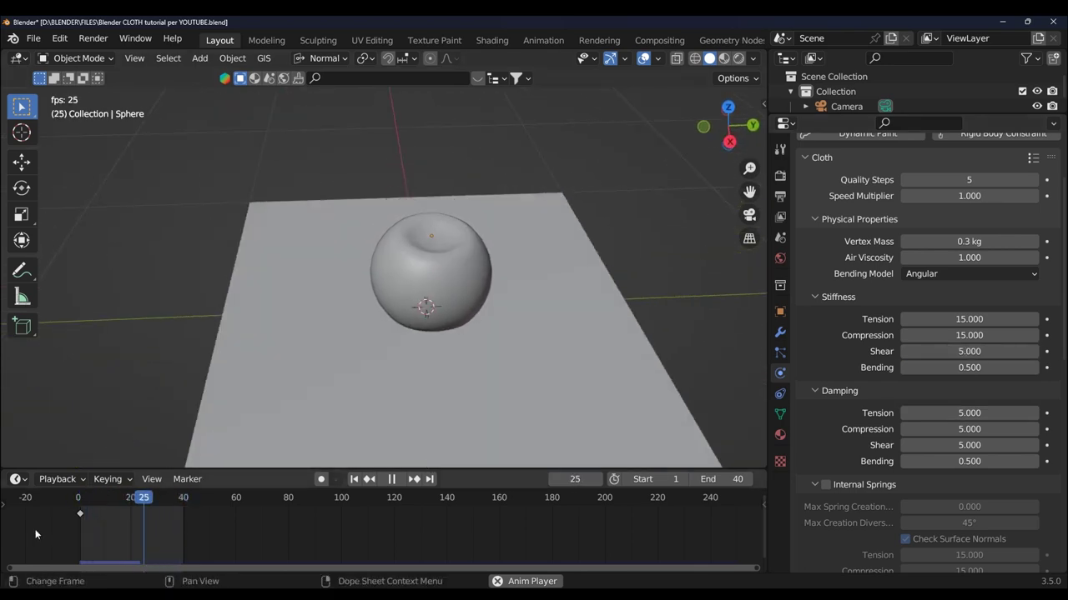
{"action": "left_click", "coordinate": [391, 479]}
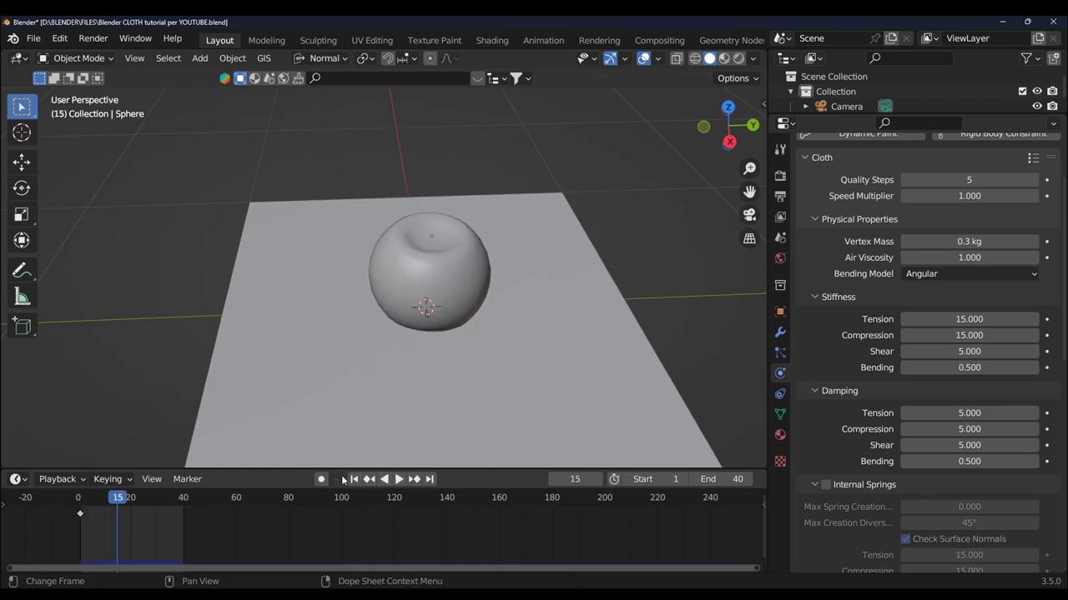
{"action": "left_click", "coordinate": [355, 480]}
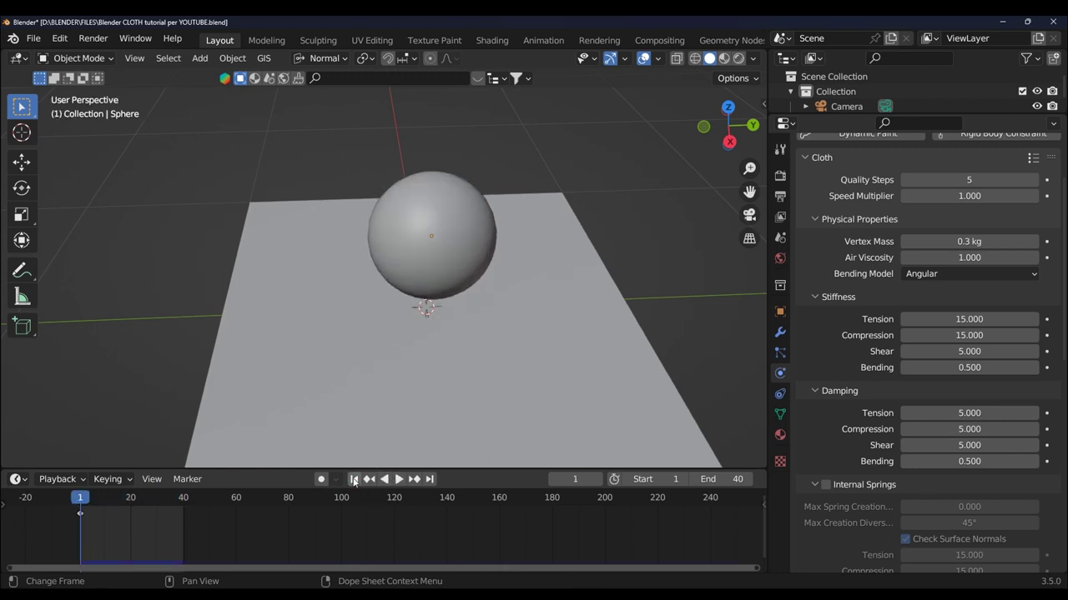
{"action": "mouse_move", "coordinate": [1061, 242]}
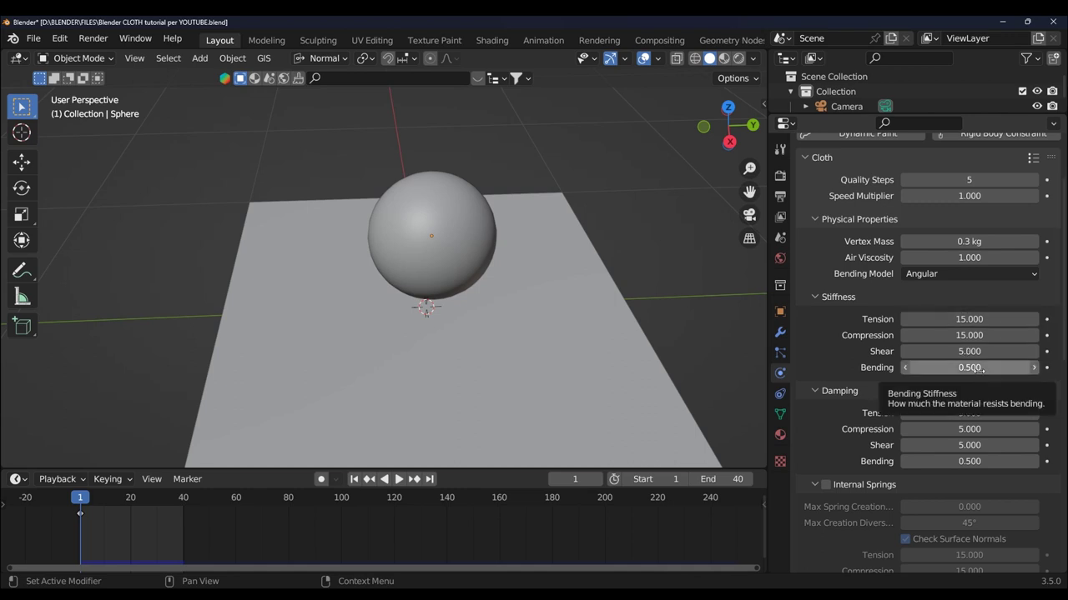
{"action": "left_click", "coordinate": [1046, 320]}
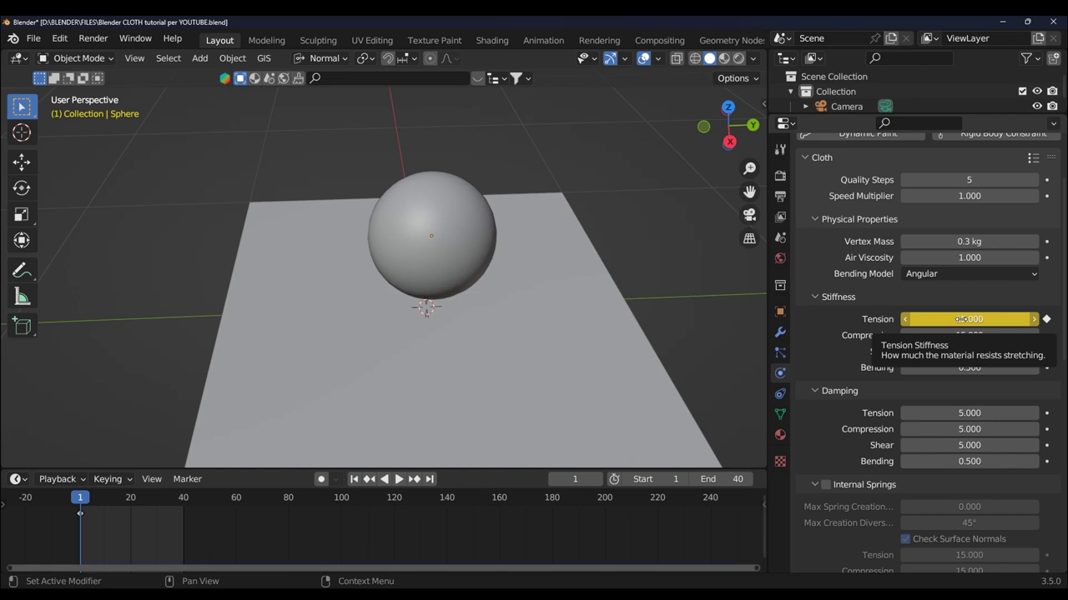
{"action": "left_click", "coordinate": [1045, 321]}
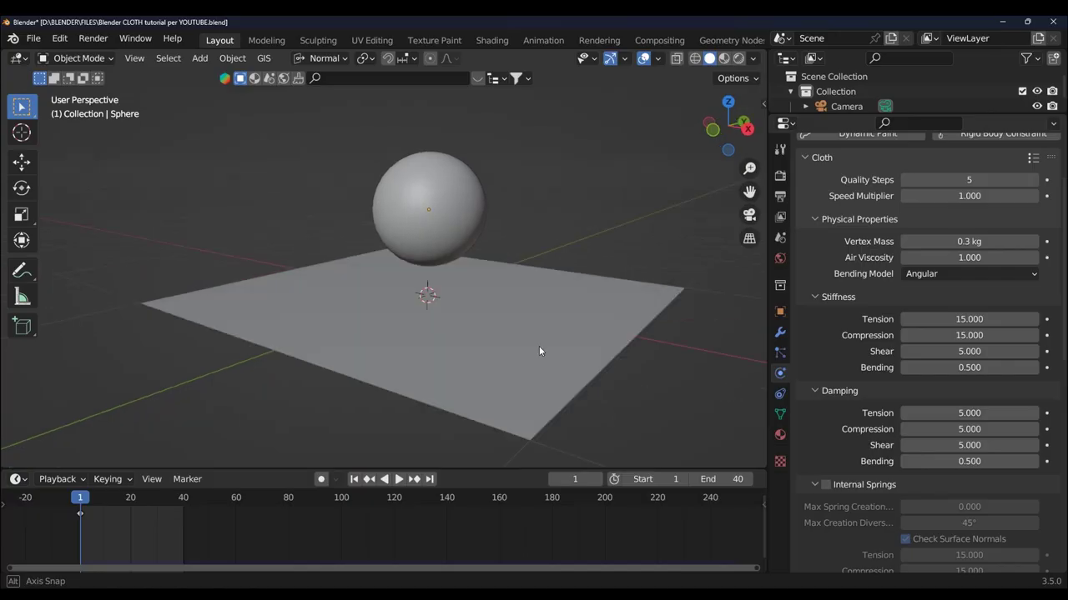
Lower the Bending stiffness, play the cloth drop, then stop and rewind to frame 1
{"action": "middle_click_drag", "start_coordinate": [539, 346], "coordinate": [463, 371]}
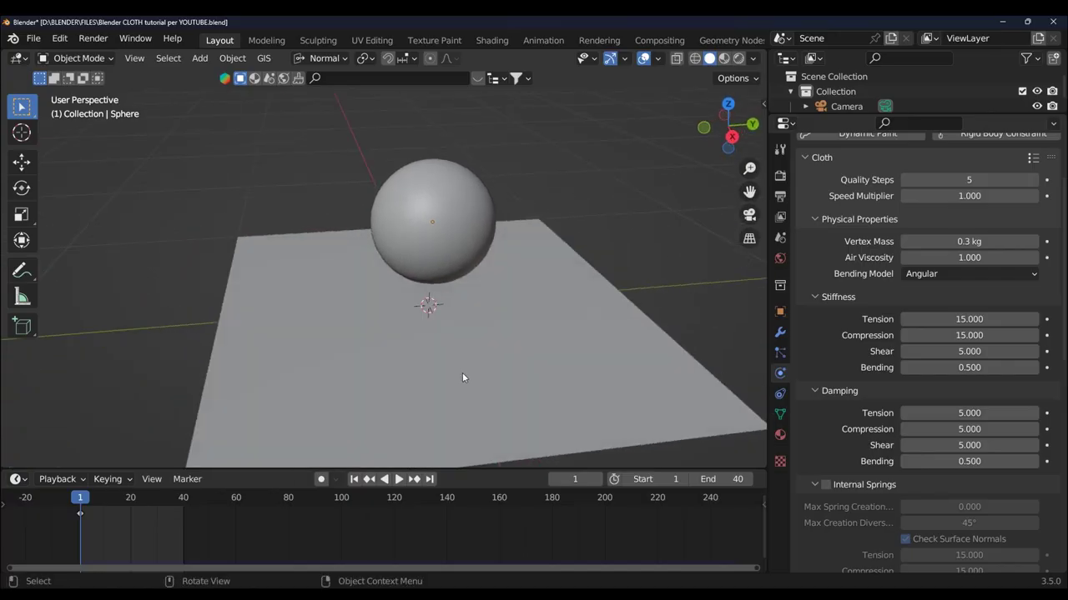
{"action": "mouse_move", "coordinate": [598, 350]}
{"action": "middle_mouse_down"}
{"action": "mouse_move", "coordinate": [496, 365]}
{"action": "mouse_move", "coordinate": [508, 386]}
{"action": "mouse_move", "coordinate": [531, 375]}
{"action": "middle_mouse_up"}
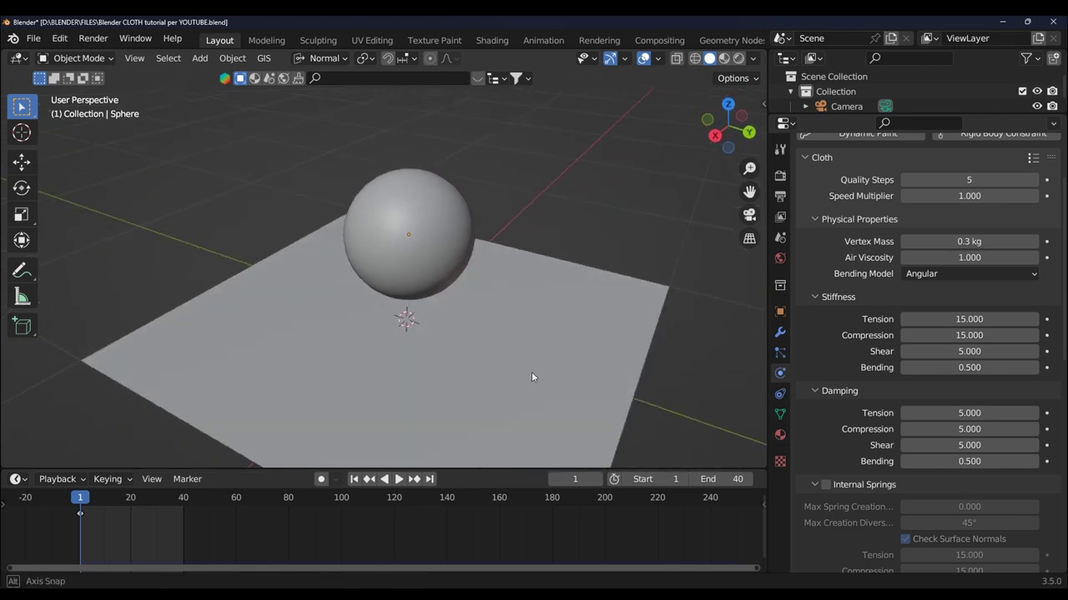
{"action": "left_click", "coordinate": [969, 367]}
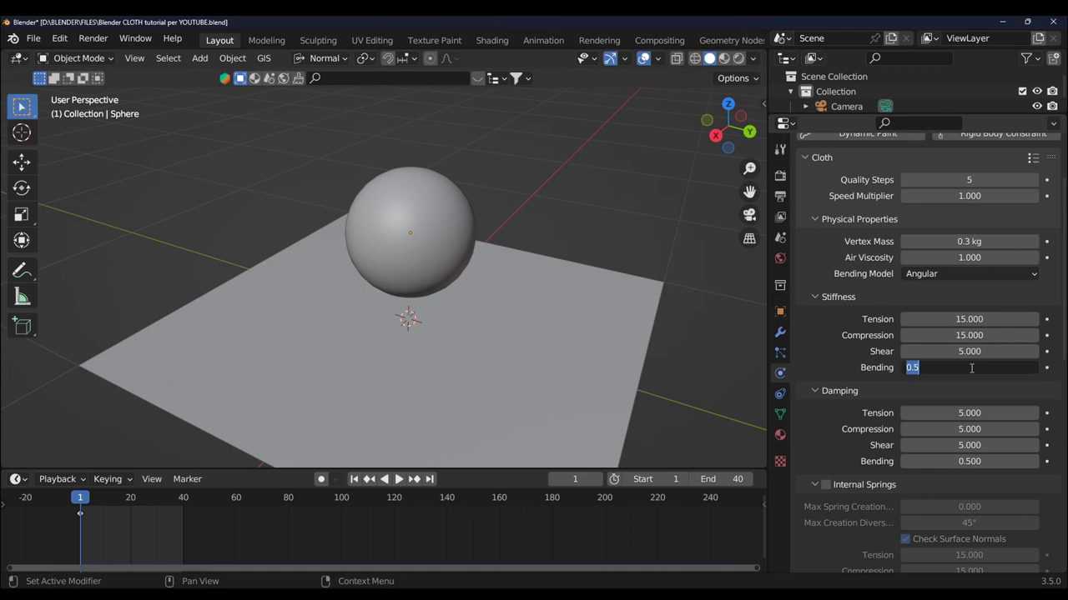
{"action": "type", "text": "0"}
{"action": "type", "text": "5"}
{"action": "key", "text": "Return"}
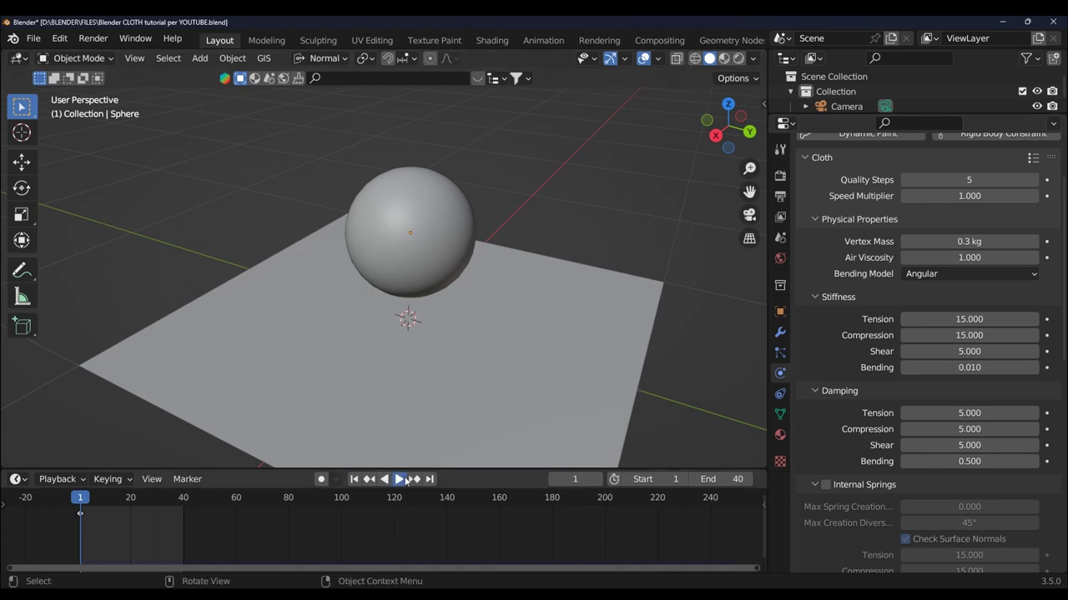
{"action": "left_click", "coordinate": [398, 480]}
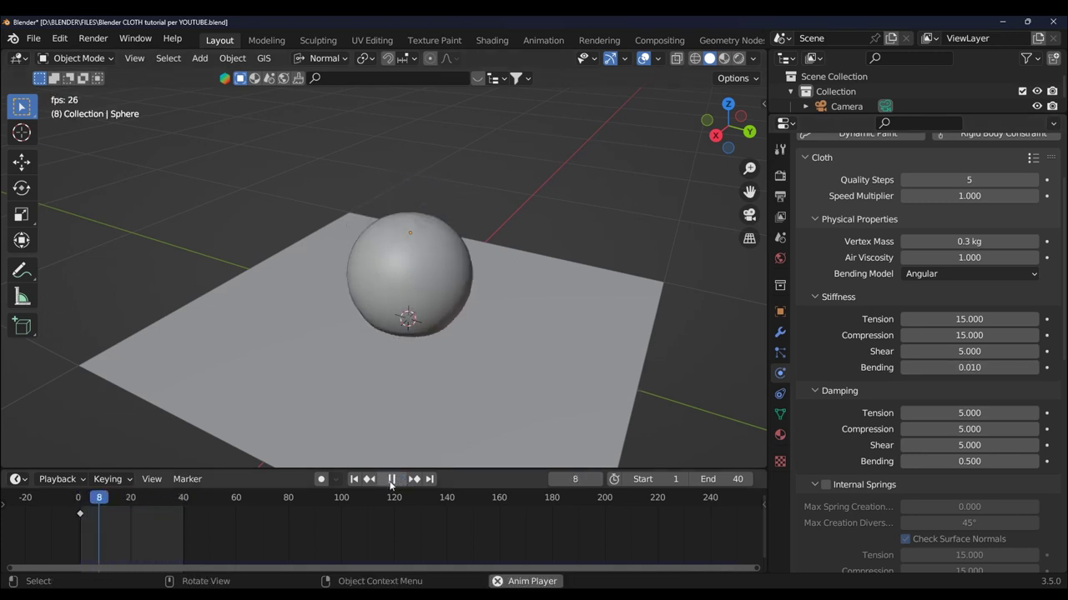
{"action": "left_click", "coordinate": [392, 479]}
{"action": "left_click", "coordinate": [368, 480]}
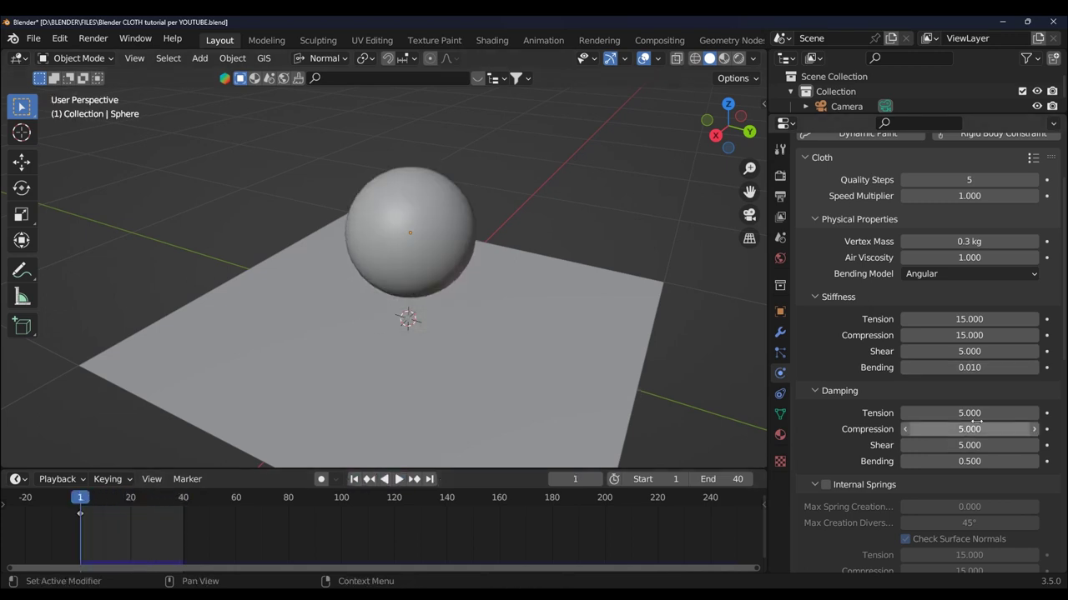
Set Bending stiffness to 100 and replay the drop, orbiting around the deformed sphere
{"action": "double_click", "coordinate": [976, 368]}
{"action": "type", "text": "100"}
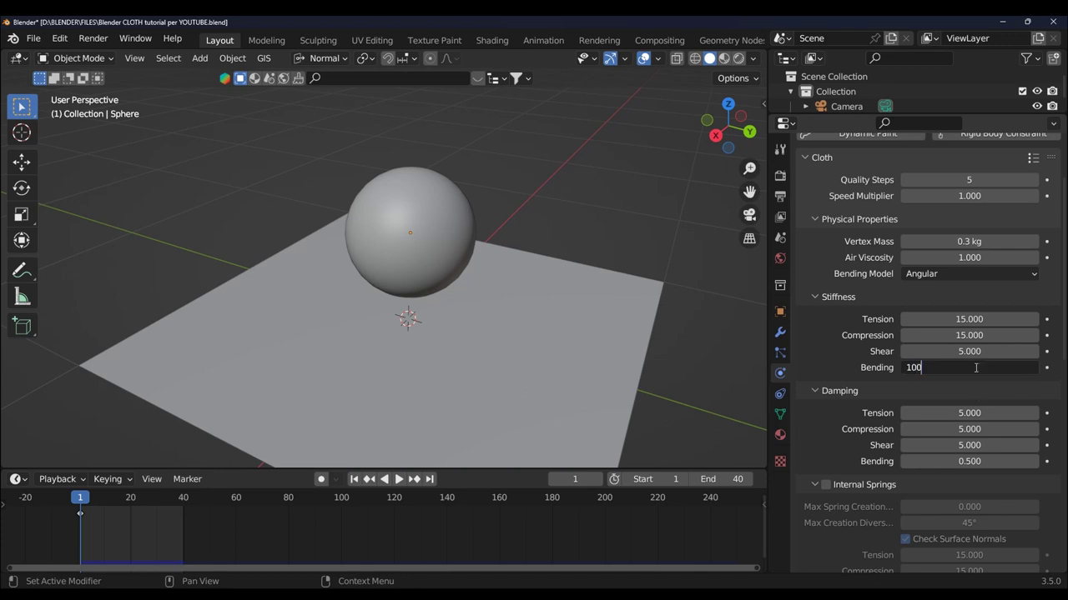
{"action": "key", "text": "Return"}
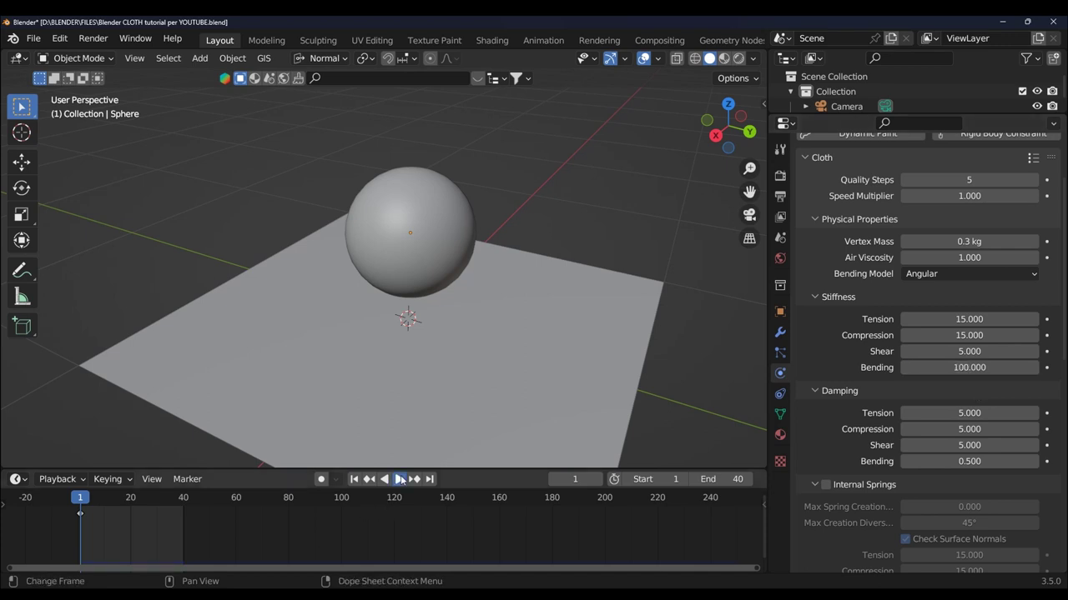
{"action": "left_click", "coordinate": [401, 479]}
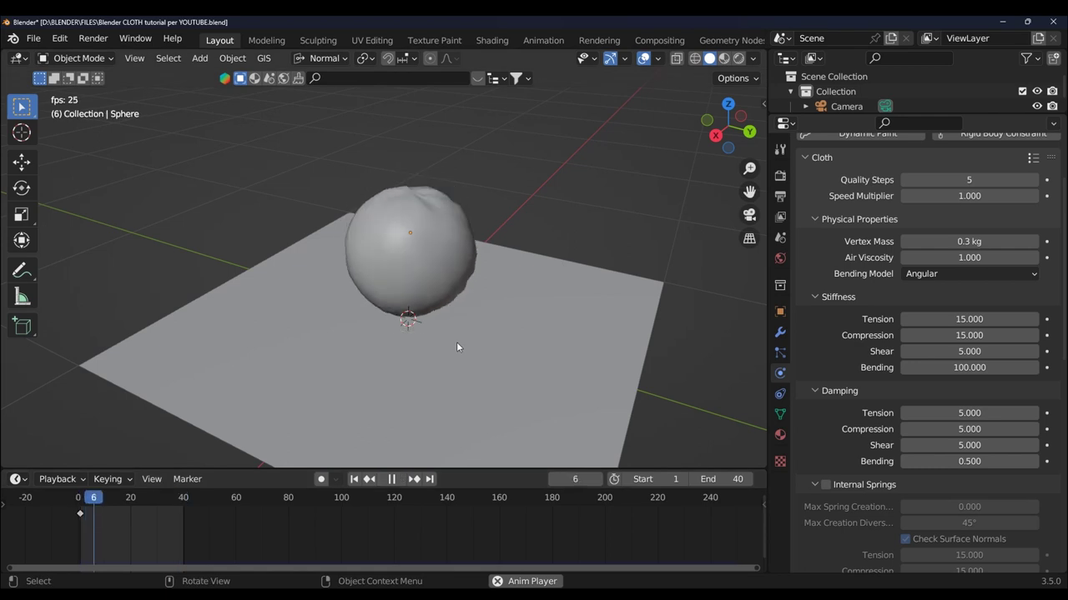
{"action": "middle_click_drag", "start_coordinate": [457, 342], "coordinate": [500, 327]}
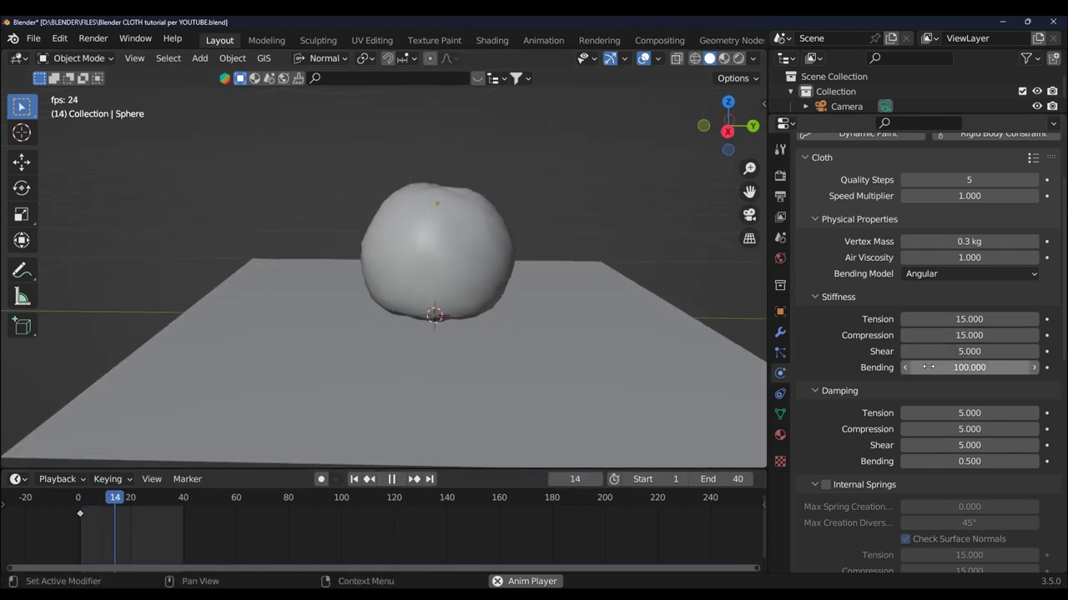
{"action": "mouse_move", "coordinate": [620, 342]}
{"action": "middle_mouse_down"}
{"action": "mouse_move", "coordinate": [477, 378]}
{"action": "mouse_move", "coordinate": [444, 416]}
{"action": "middle_mouse_up"}
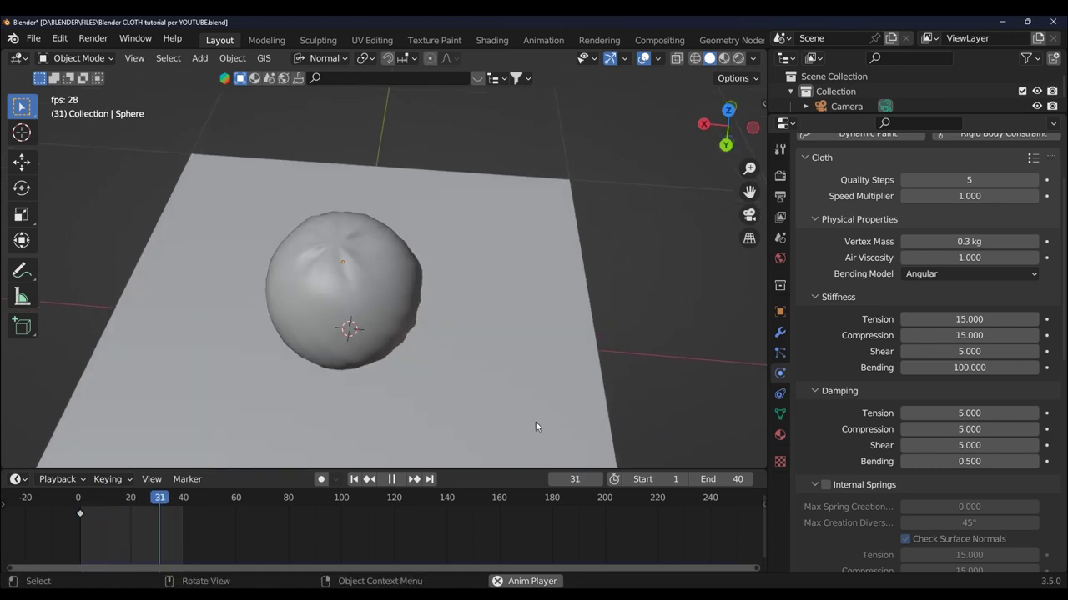
{"action": "mouse_move", "coordinate": [559, 422]}
{"action": "middle_mouse_down"}
{"action": "mouse_move", "coordinate": [643, 400]}
{"action": "mouse_move", "coordinate": [634, 392]}
{"action": "middle_mouse_up"}
Change Bending stiffness to 5 and view the sphere from a lower frontal angle
{"action": "double_click", "coordinate": [978, 367]}
{"action": "type", "text": "5"}
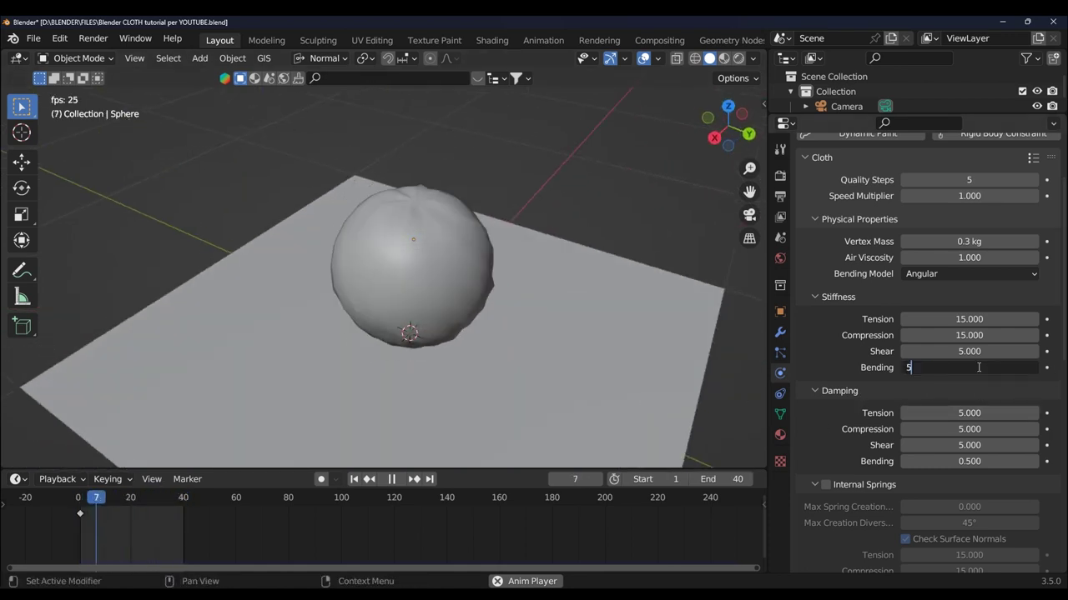
{"action": "key", "text": "Return"}
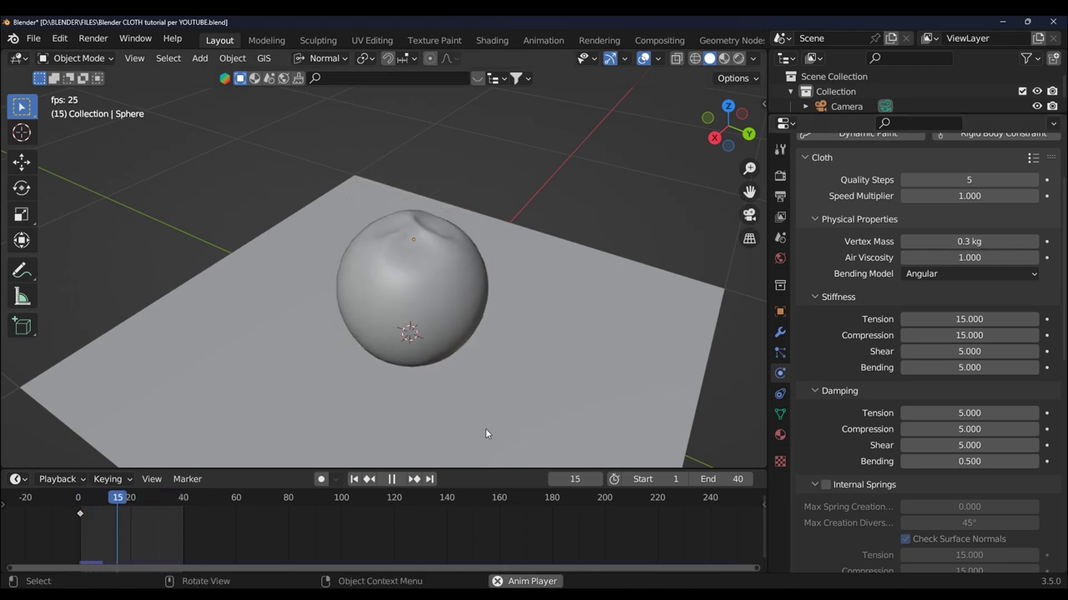
{"action": "middle_click_drag", "start_coordinate": [486, 433], "coordinate": [750, 379]}
{"action": "double_click", "coordinate": [963, 367]}
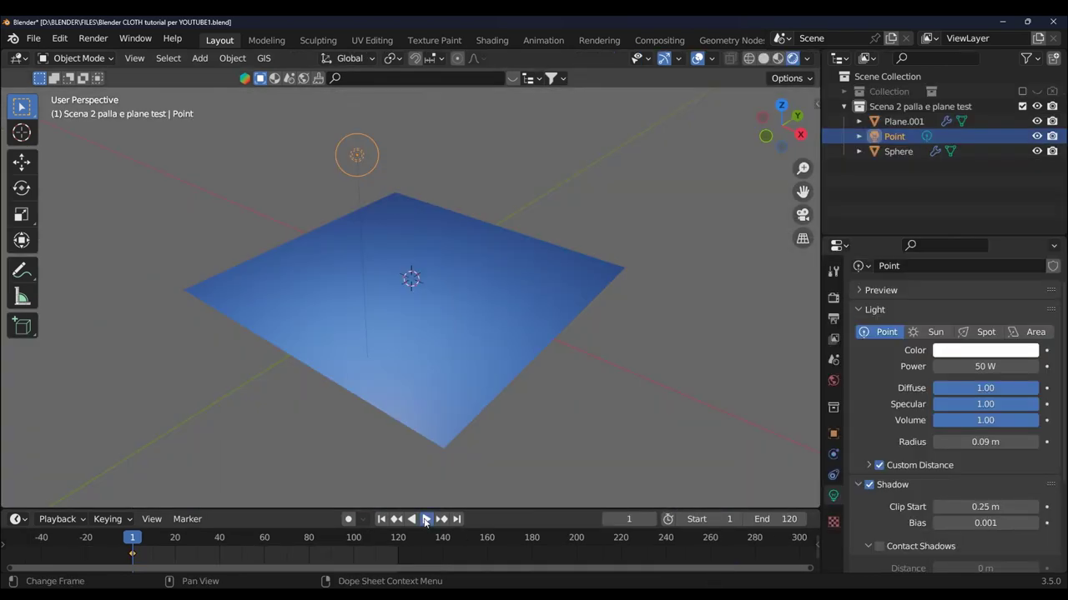
Play the pink sphere dropping onto the blue plane, then stop playback
{"action": "left_click", "coordinate": [426, 519]}
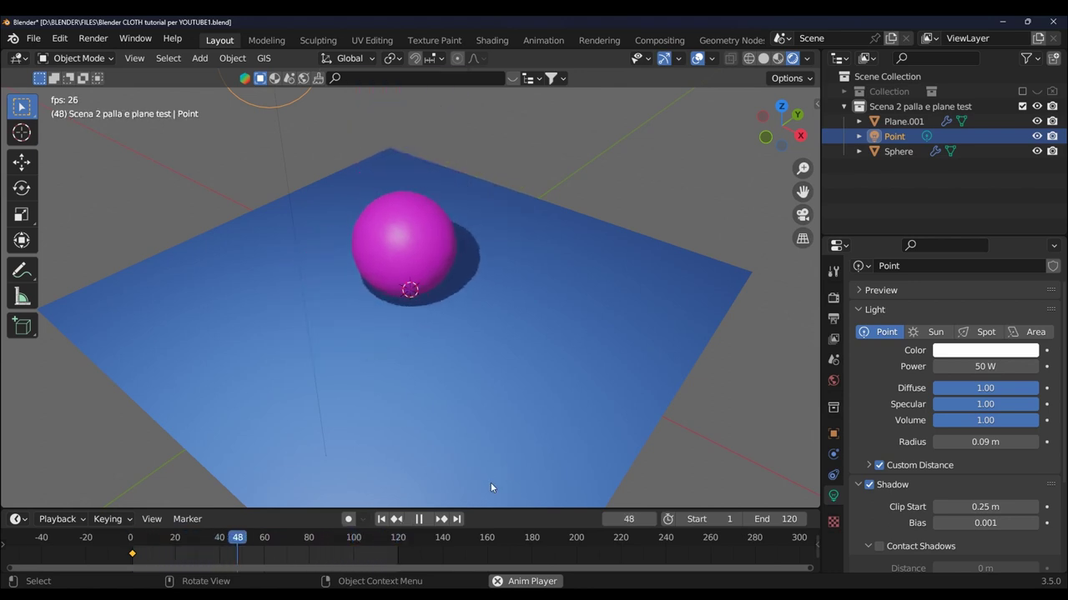
{"action": "left_click", "coordinate": [420, 519]}
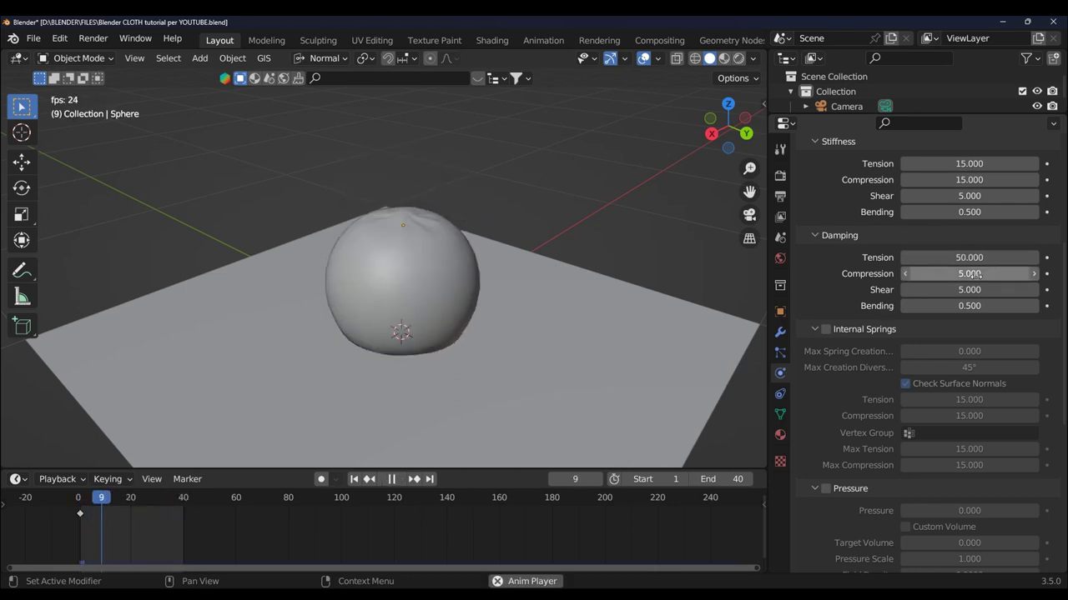
Bring the cloth damping Tension down from 50 to 0
{"action": "left_click", "coordinate": [982, 259]}
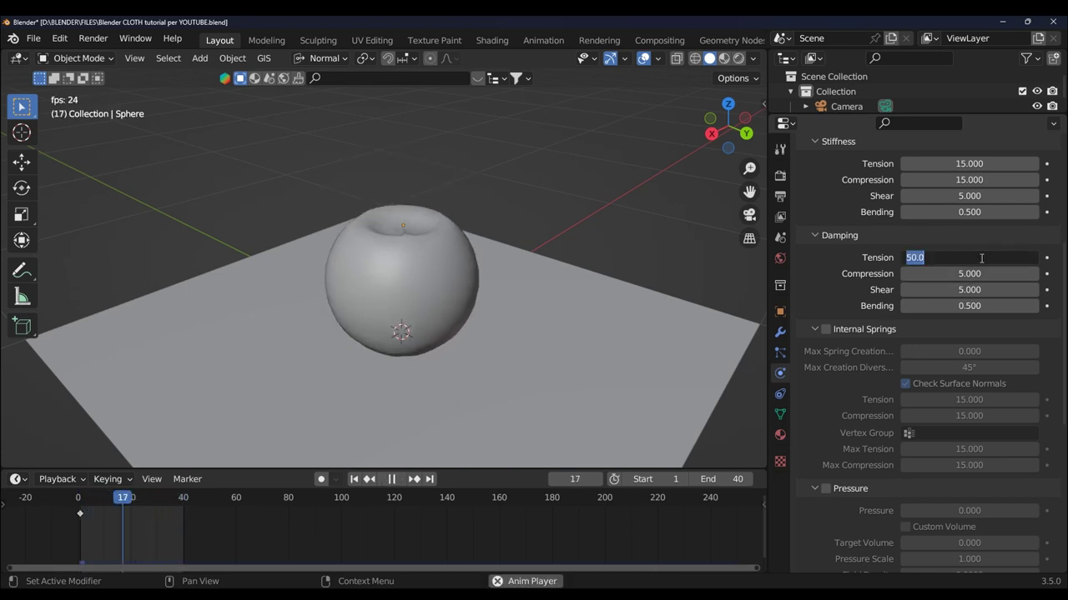
{"action": "type", "text": "1"}
{"action": "key", "text": "Escape"}
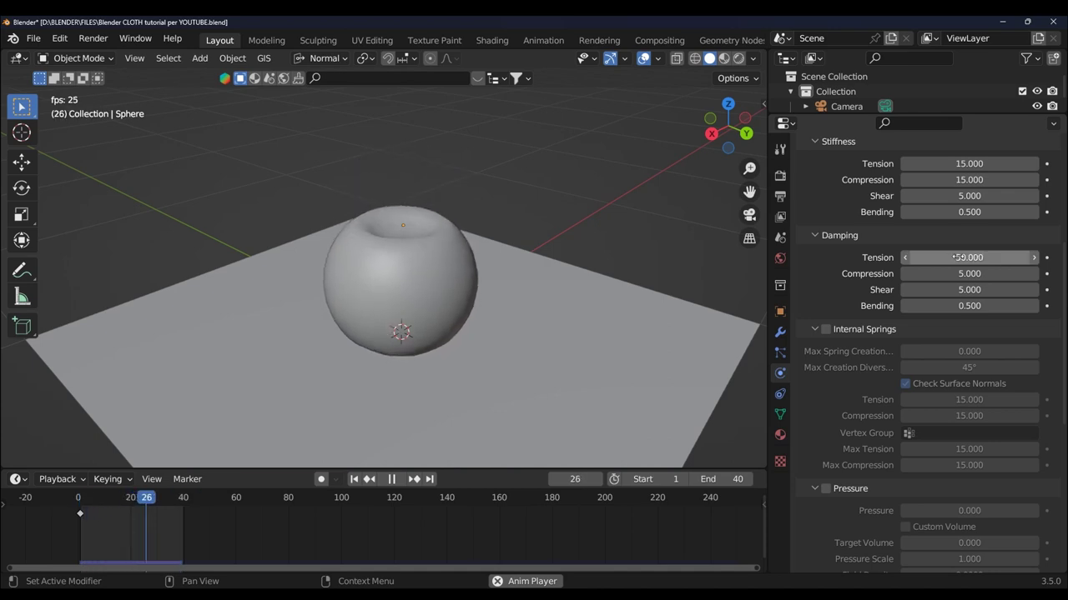
{"action": "left_click_drag", "start_coordinate": [987, 258], "coordinate": [918, 258]}
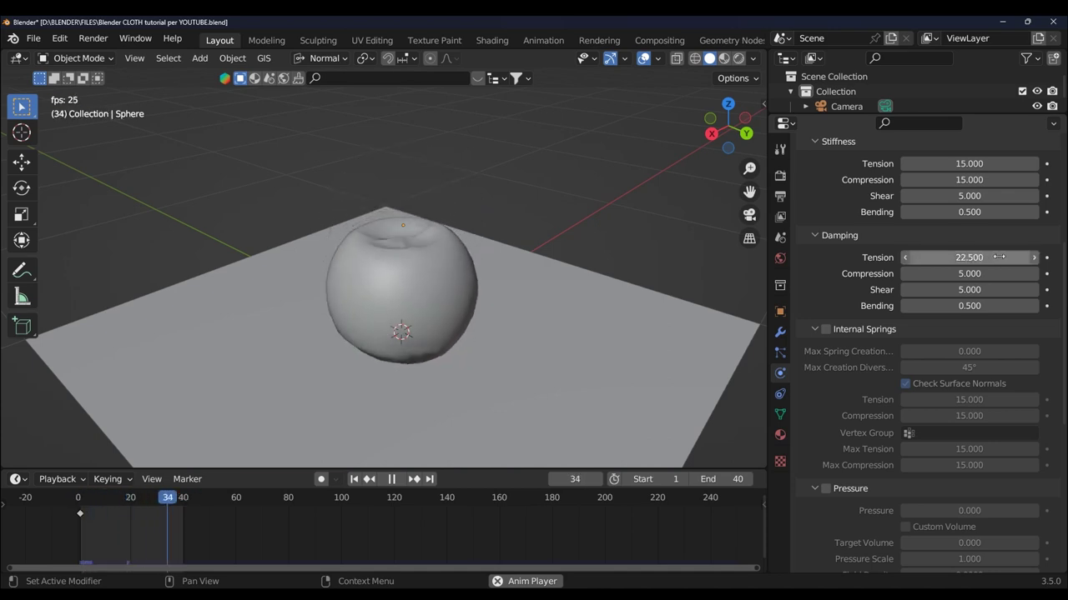
{"action": "left_click", "coordinate": [987, 260]}
{"action": "type", "text": "0"}
{"action": "key", "text": "Return"}
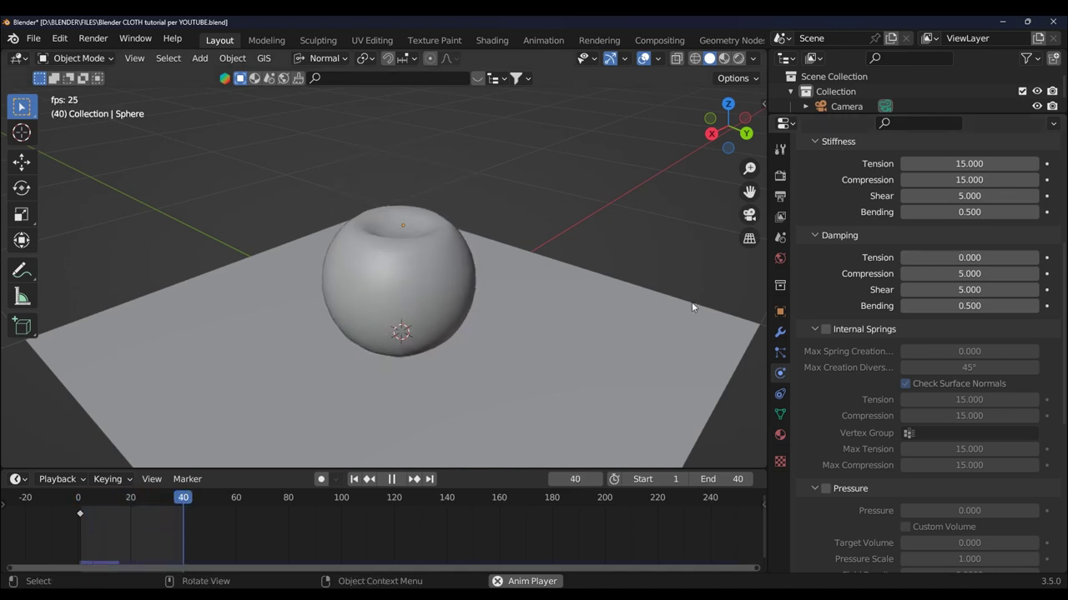
Re-enter damping Tension 0, stop the playback and undo an accidental copy
{"action": "left_click", "coordinate": [951, 257]}
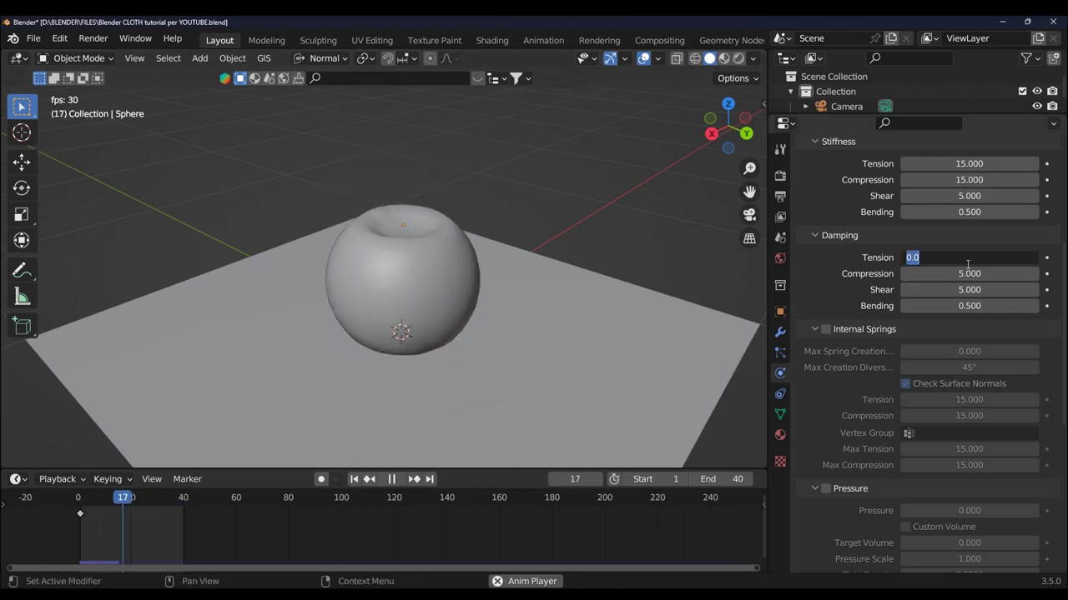
{"action": "type", "text": "0"}
{"action": "key", "text": "Return"}
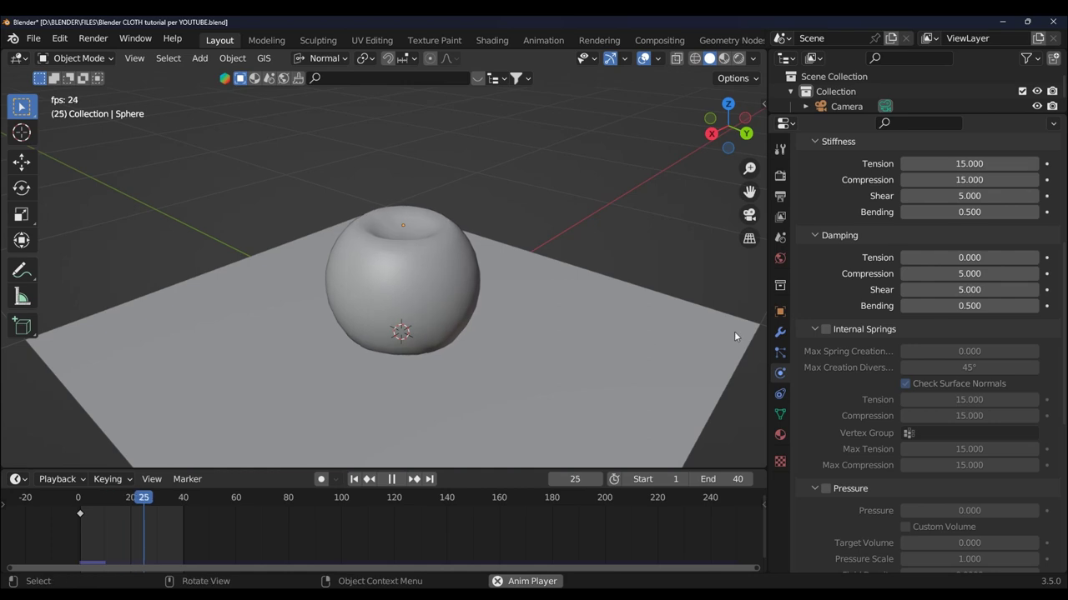
{"action": "key", "text": "space"}
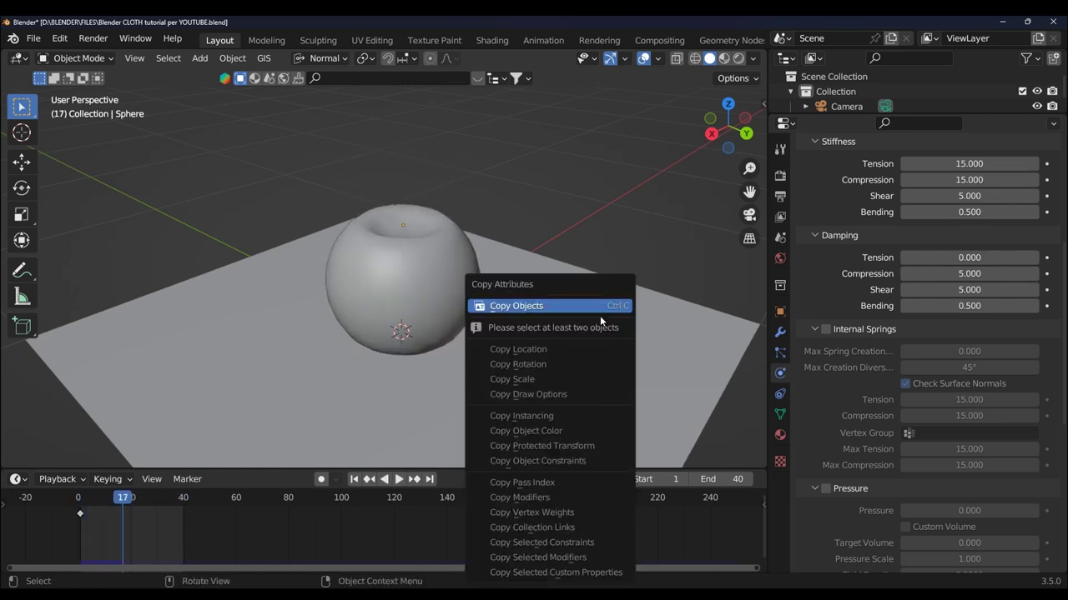
{"action": "key", "text": "ctrl+c"}
{"action": "key", "text": "ctrl+z"}
{"action": "key", "text": "space"}
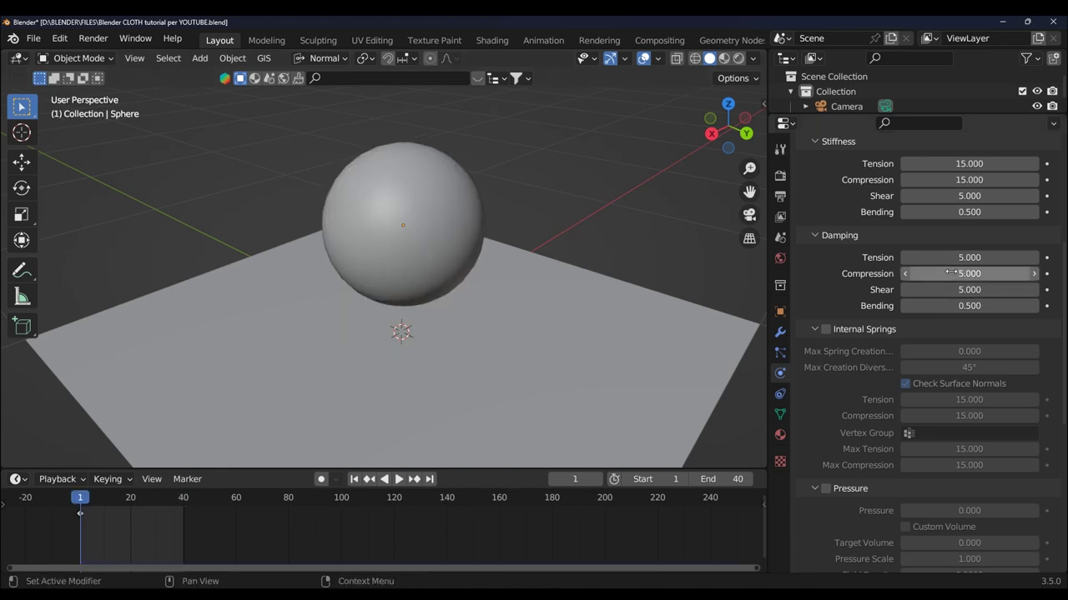
Replay the drop while setting damping Compression and Shear to 0 and Bending to 0.0
{"action": "key", "text": "space"}
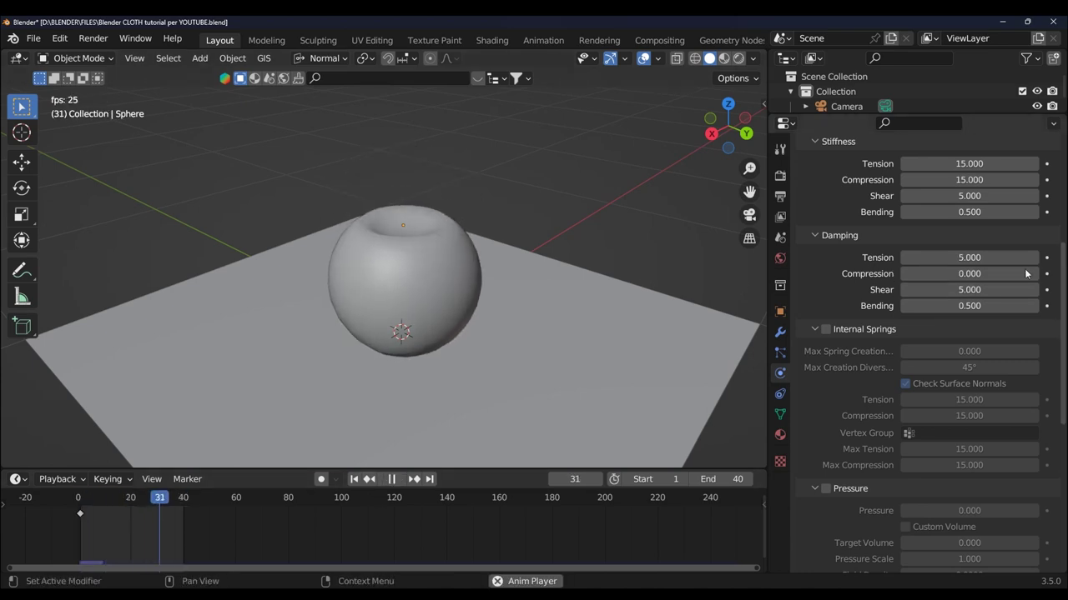
{"action": "left_click", "coordinate": [987, 273]}
{"action": "type", "text": "5.000"}
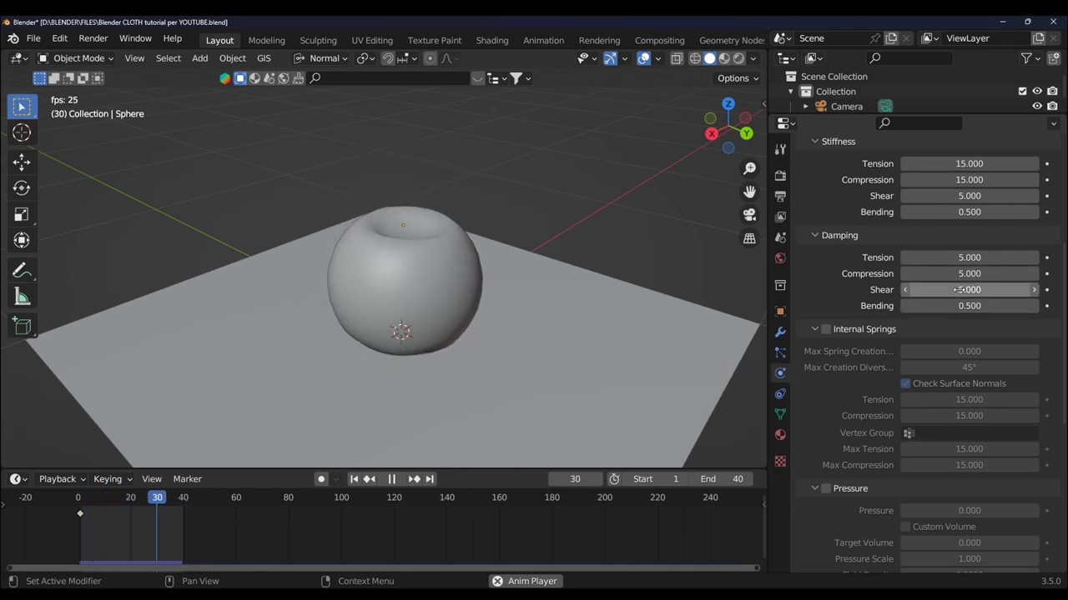
{"action": "left_click", "coordinate": [958, 290]}
{"action": "type", "text": "0"}
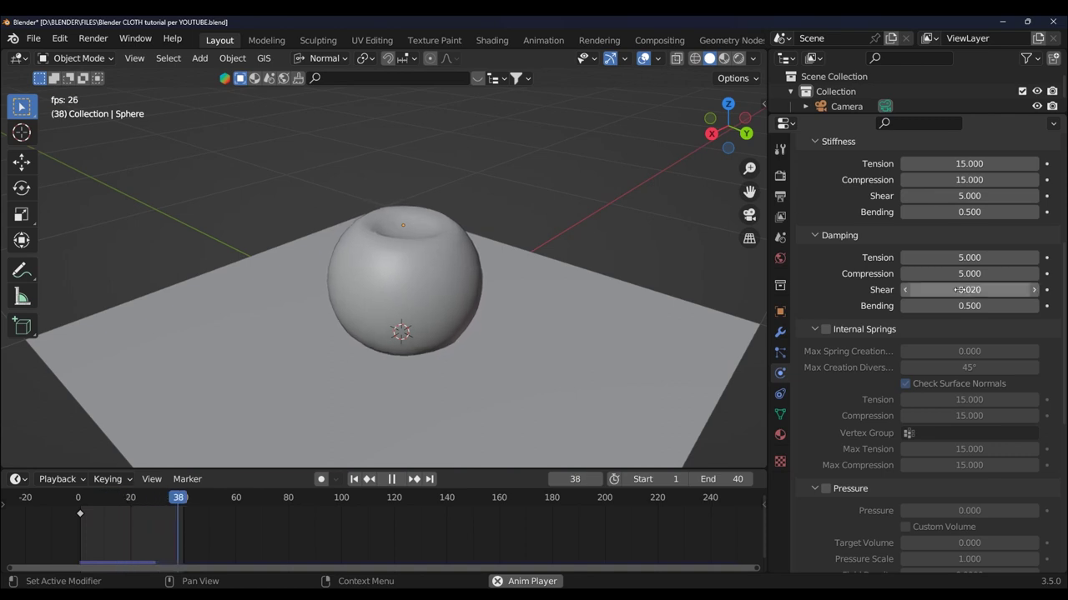
{"action": "left_click", "coordinate": [969, 291]}
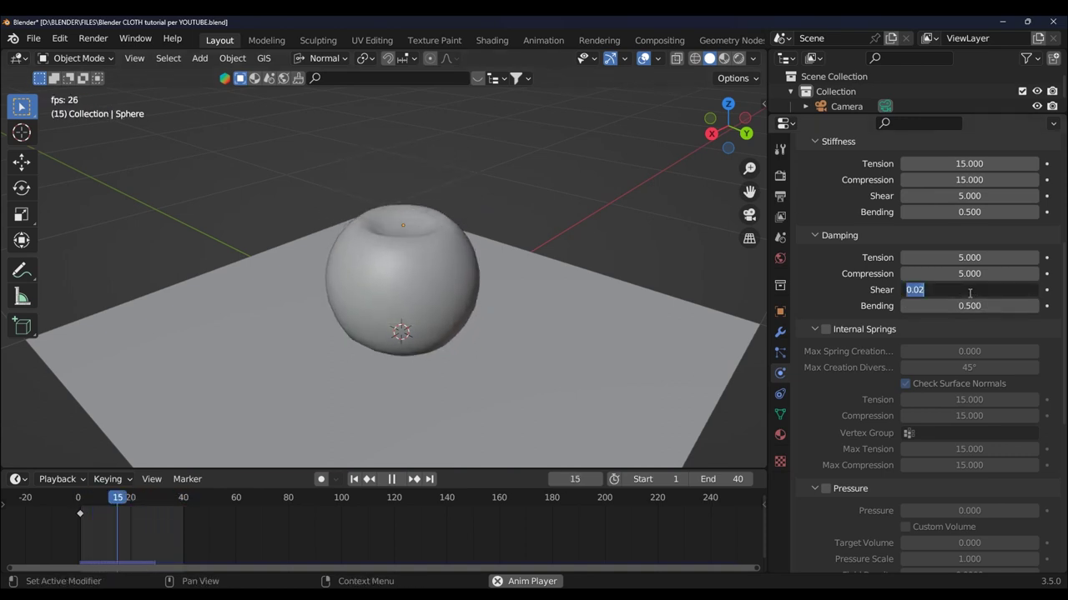
{"action": "type", "text": "300"}
{"action": "left_click", "coordinate": [967, 306]}
{"action": "type", "text": "0.0"}
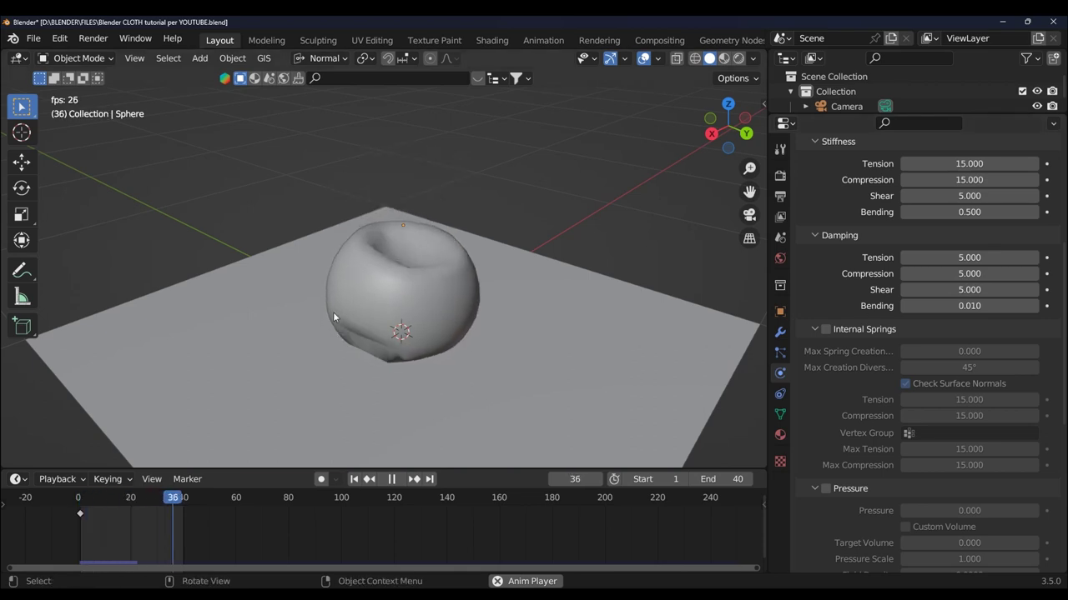
Set damping Bending to 50 and orbit to view the dented sphere from lower
{"action": "mouse_move", "coordinate": [427, 338]}
{"action": "middle_mouse_down"}
{"action": "mouse_move", "coordinate": [480, 258]}
{"action": "mouse_move", "coordinate": [497, 297]}
{"action": "mouse_move", "coordinate": [561, 342]}
{"action": "mouse_move", "coordinate": [436, 369]}
{"action": "mouse_move", "coordinate": [468, 375]}
{"action": "middle_mouse_up"}
{"action": "left_click", "coordinate": [968, 306]}
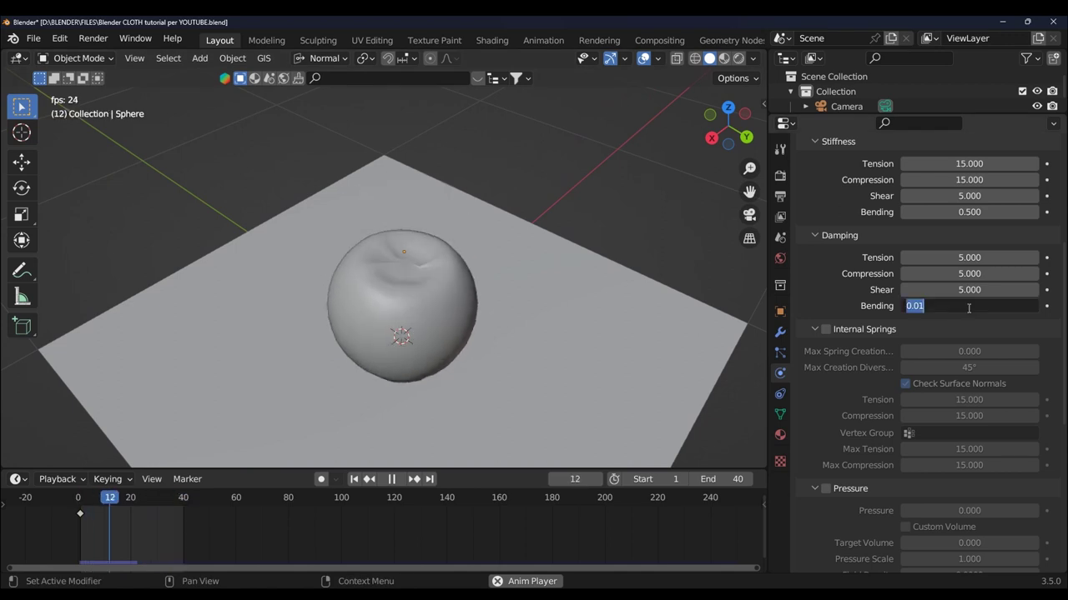
{"action": "type", "text": "50"}
{"action": "key", "text": "Return"}
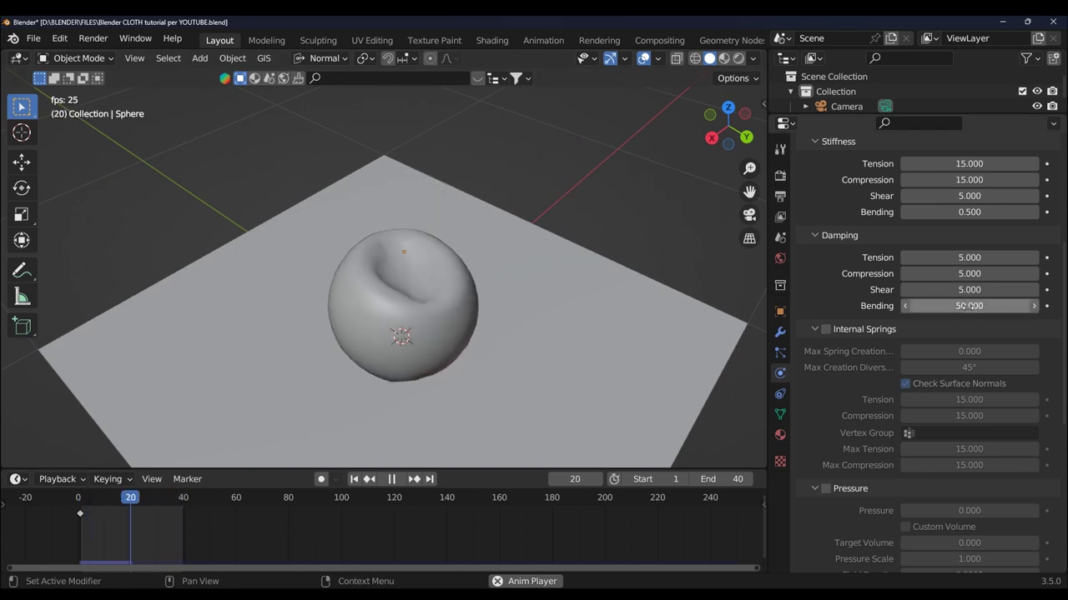
{"action": "mouse_move", "coordinate": [570, 335]}
{"action": "middle_mouse_down"}
{"action": "mouse_move", "coordinate": [454, 404]}
{"action": "mouse_move", "coordinate": [495, 377]}
{"action": "mouse_move", "coordinate": [511, 382]}
{"action": "middle_mouse_up"}
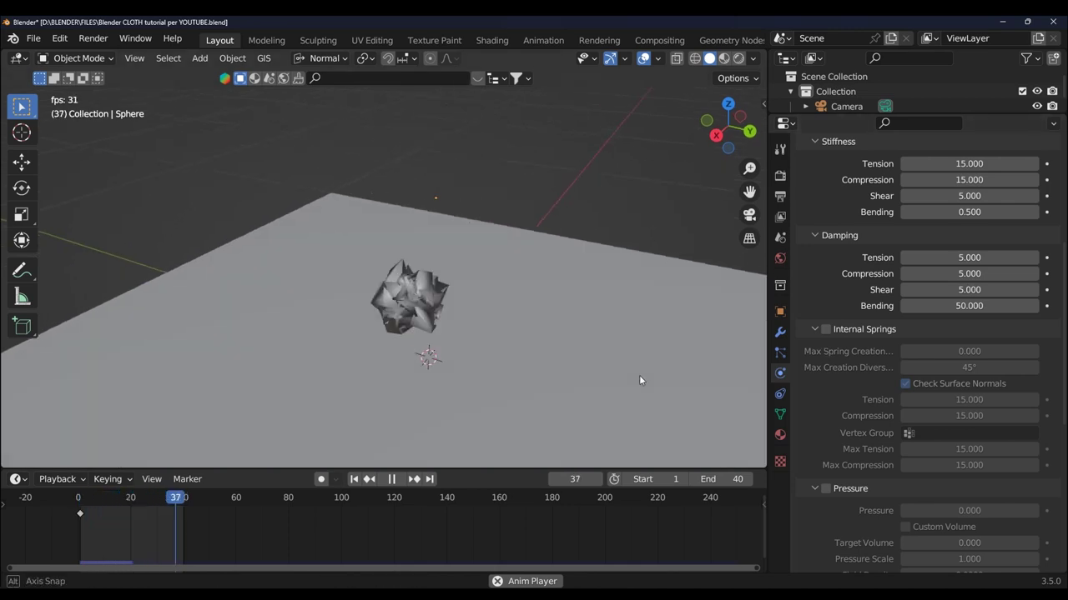
Push damping Bending to 300, then 200, and finally restore it to 0.5
{"action": "left_click_drag", "start_coordinate": [968, 306], "coordinate": [992, 305]}
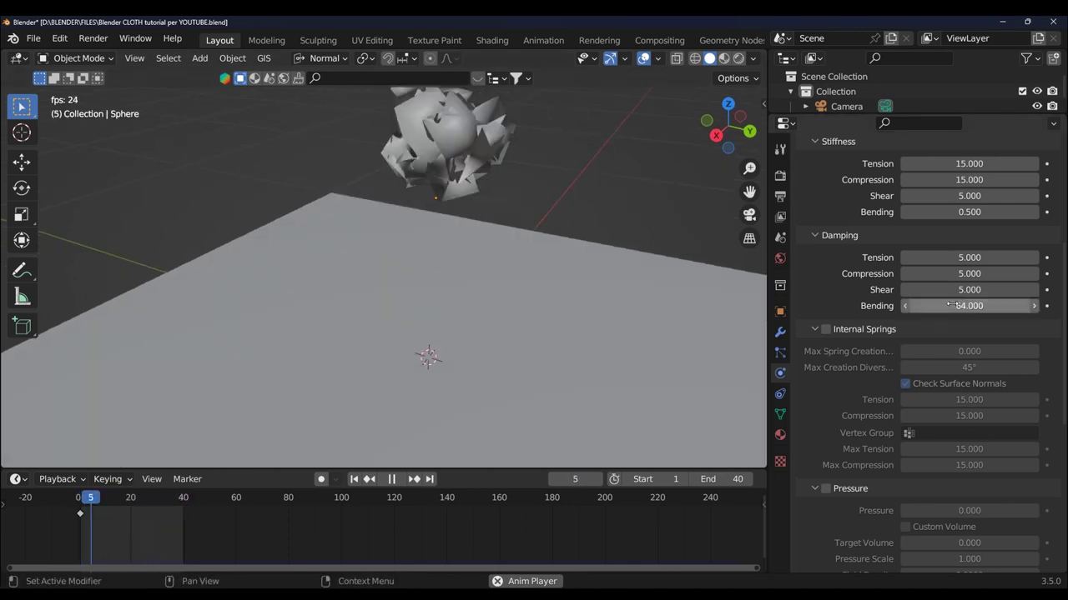
{"action": "type", "text": "3"}
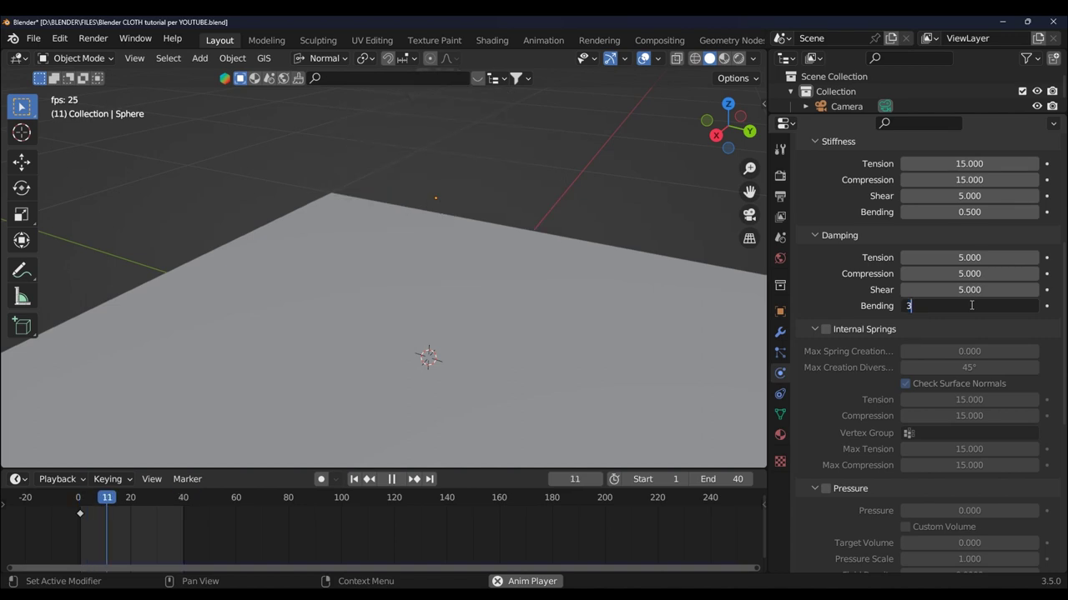
{"action": "type", "text": "00"}
{"action": "key", "text": "Return"}
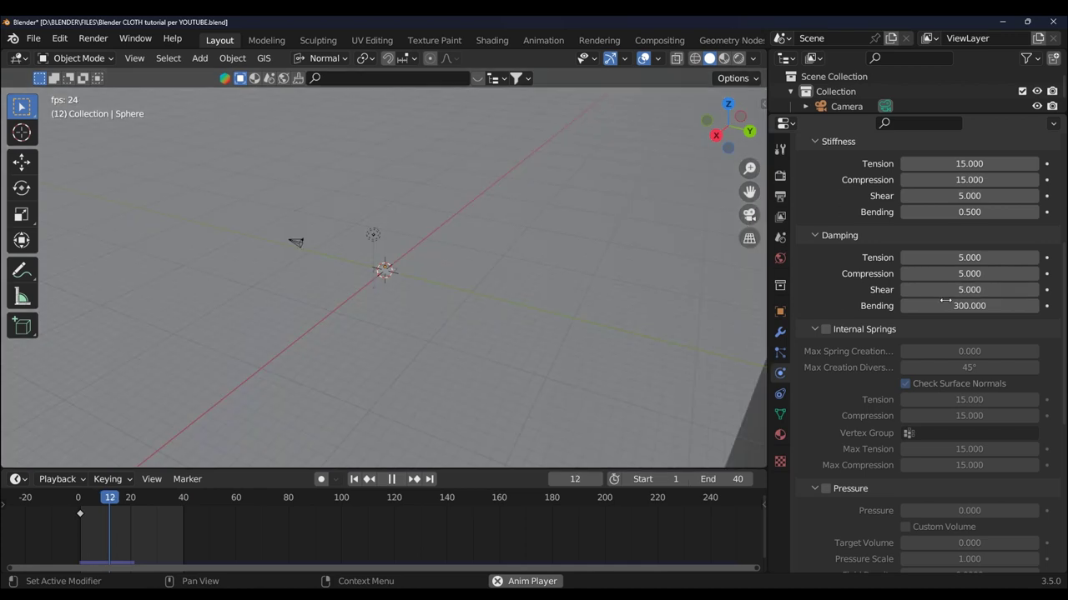
{"action": "left_click", "coordinate": [945, 301]}
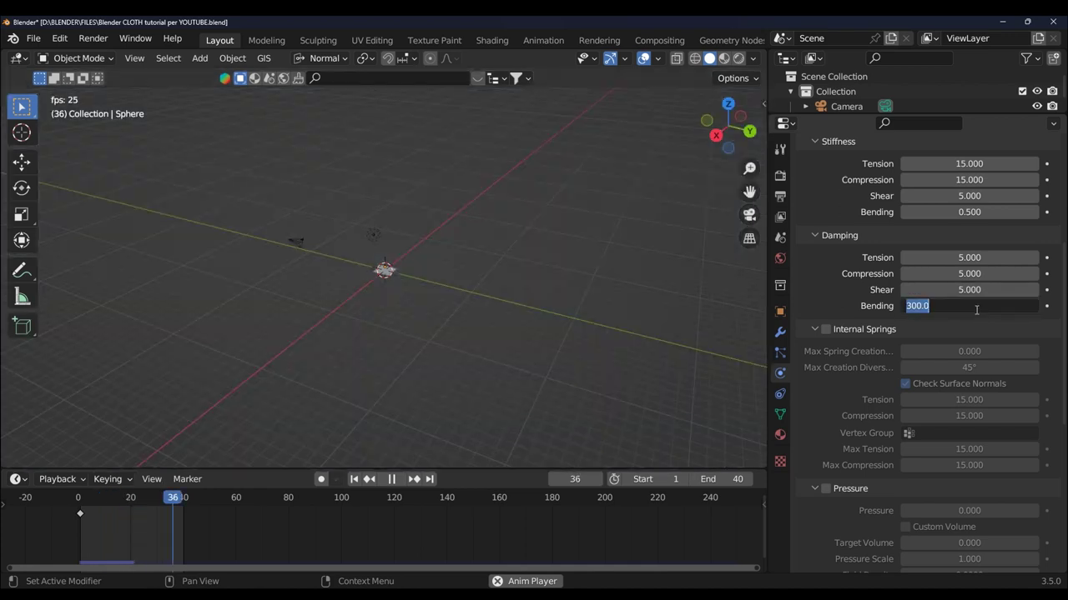
{"action": "type", "text": "200"}
{"action": "key", "text": "Return"}
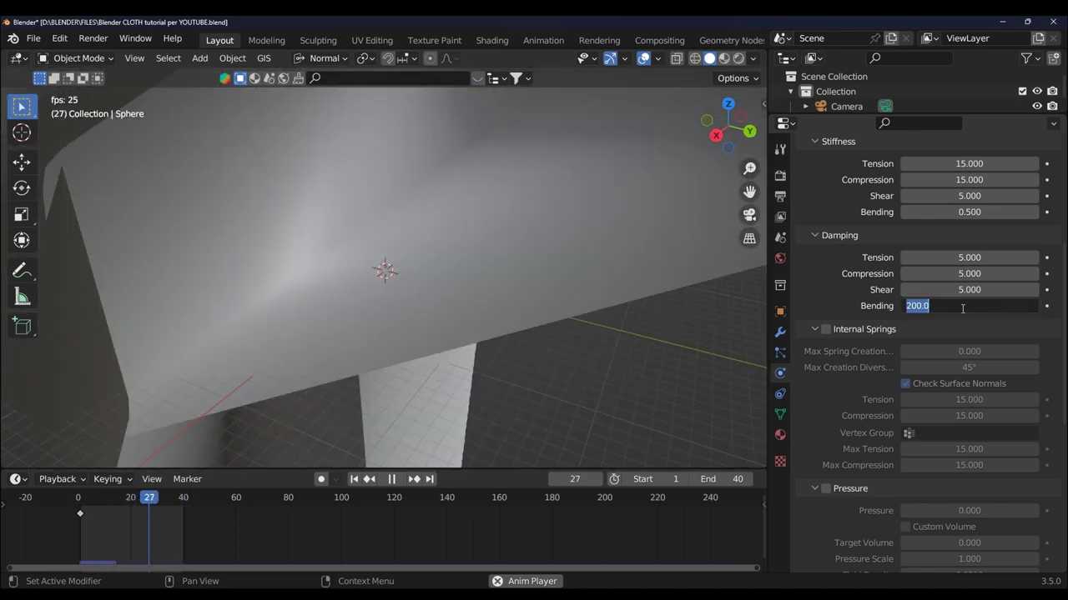
{"action": "type", "text": "0.5"}
{"action": "key", "text": "Return"}
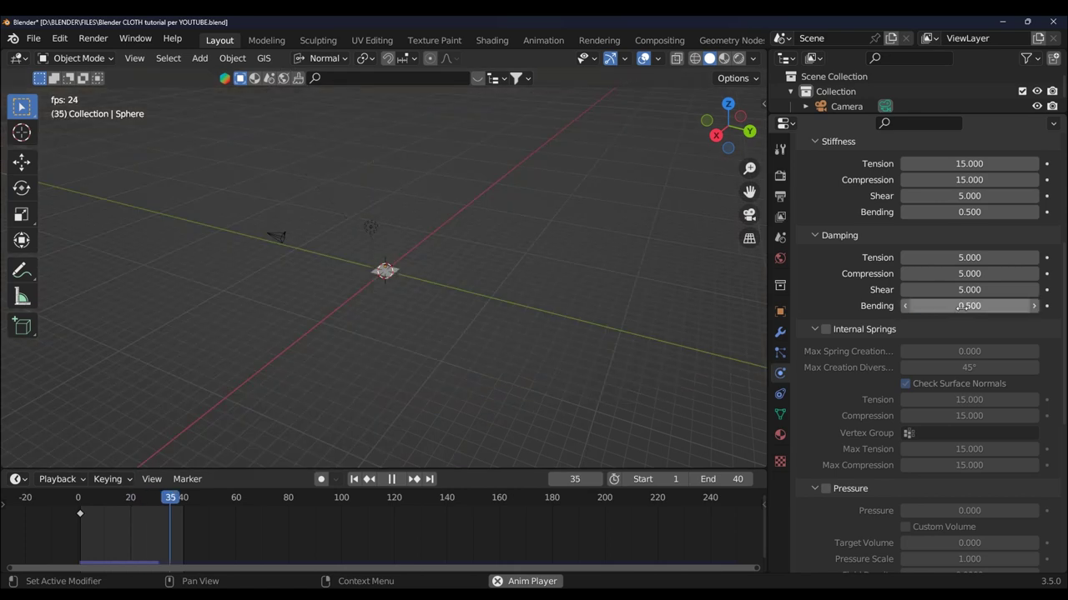
{"action": "scroll", "coordinate": [347, 349], "scroll_direction": "up", "scroll_amount": 5}
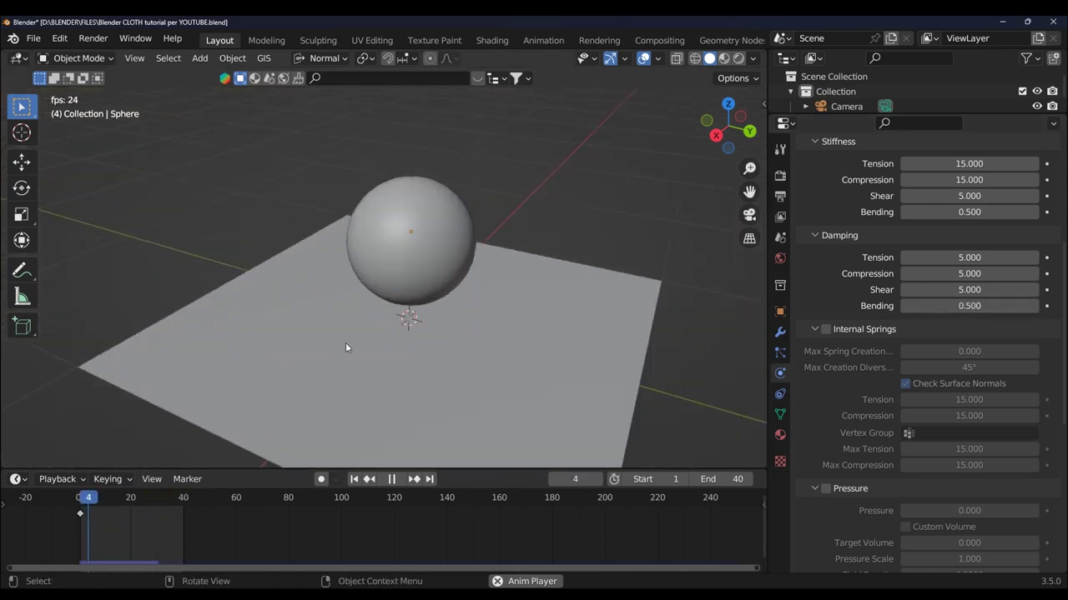
{"action": "double_click", "coordinate": [993, 306]}
{"action": "type", "text": "10.000"}
{"action": "key", "text": "Return"}
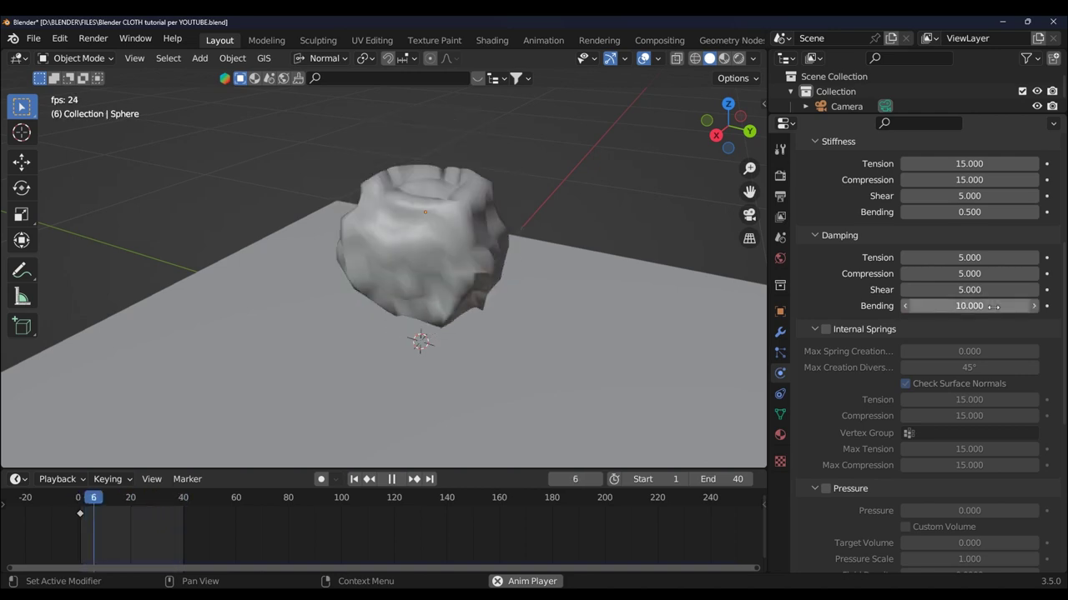
{"action": "double_click", "coordinate": [993, 306]}
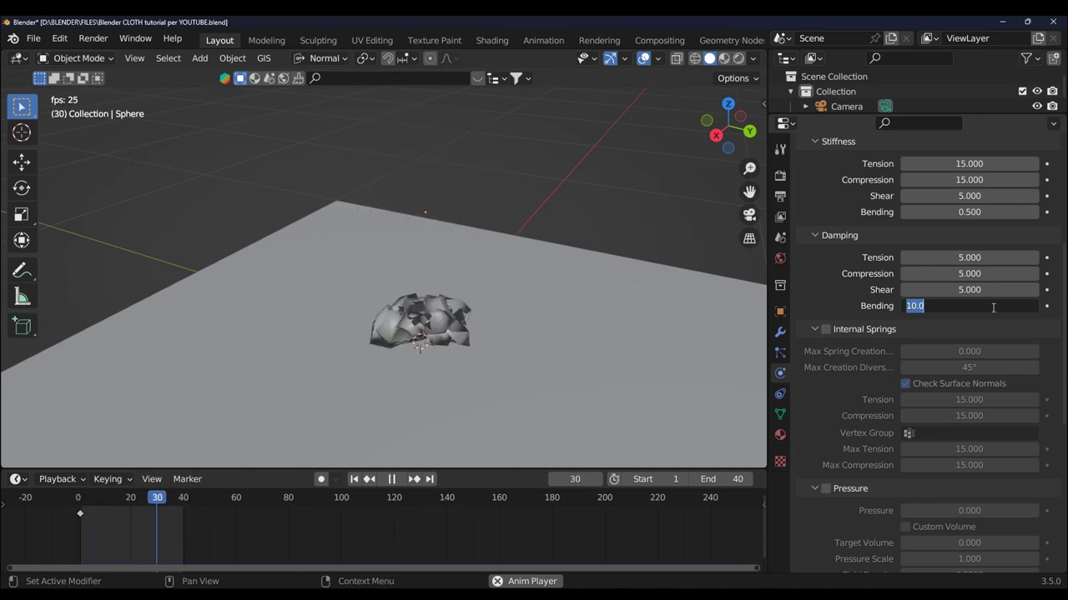
{"action": "type", "text": "0.5"}
{"action": "key", "text": "Return"}
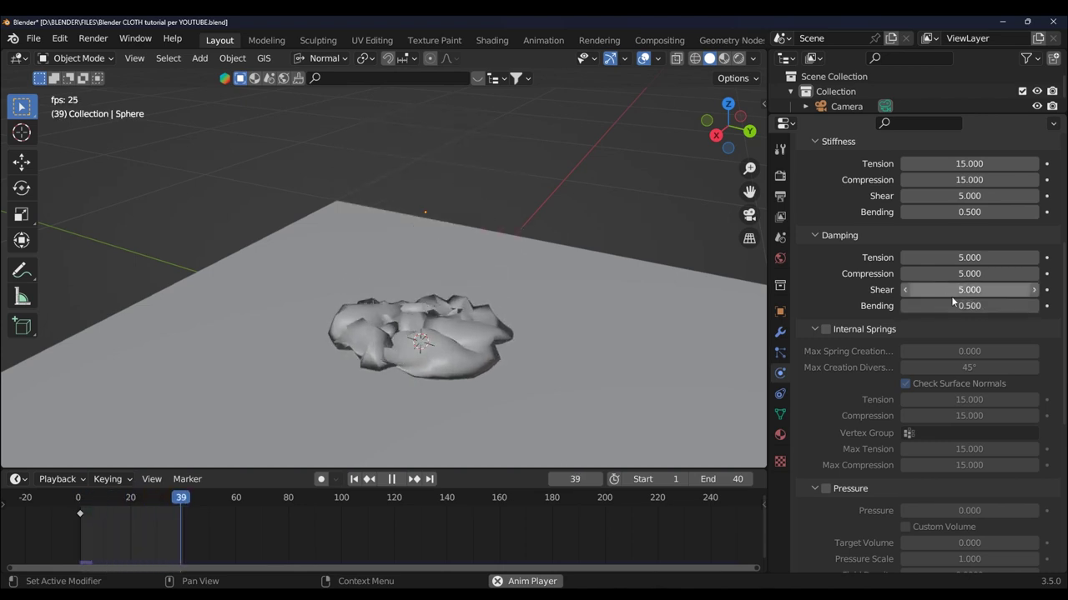
{"action": "double_click", "coordinate": [976, 306]}
{"action": "type", "text": "0."}
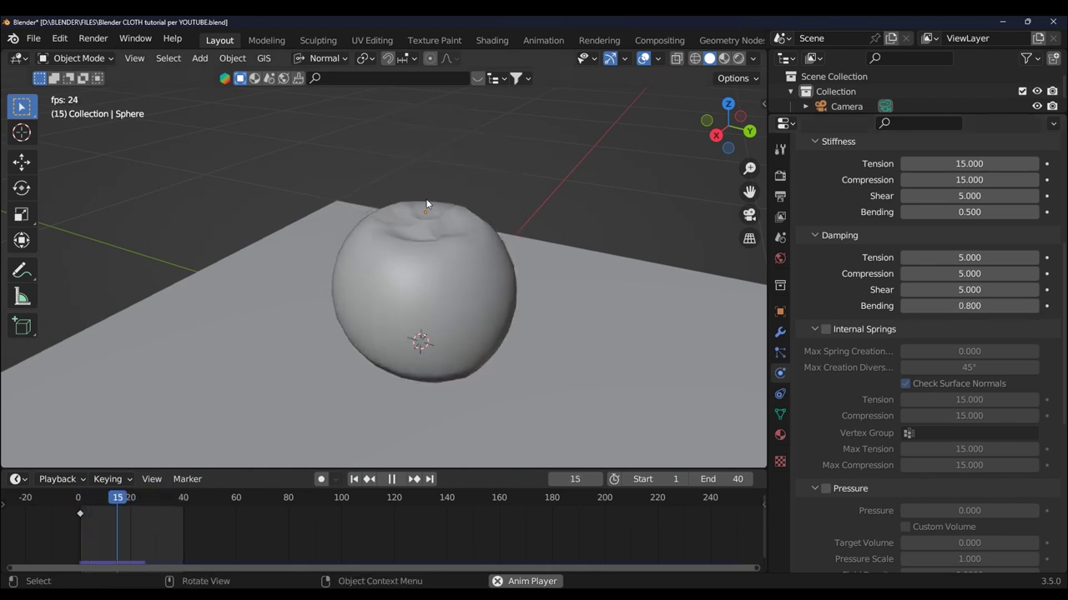
{"action": "double_click", "coordinate": [965, 306]}
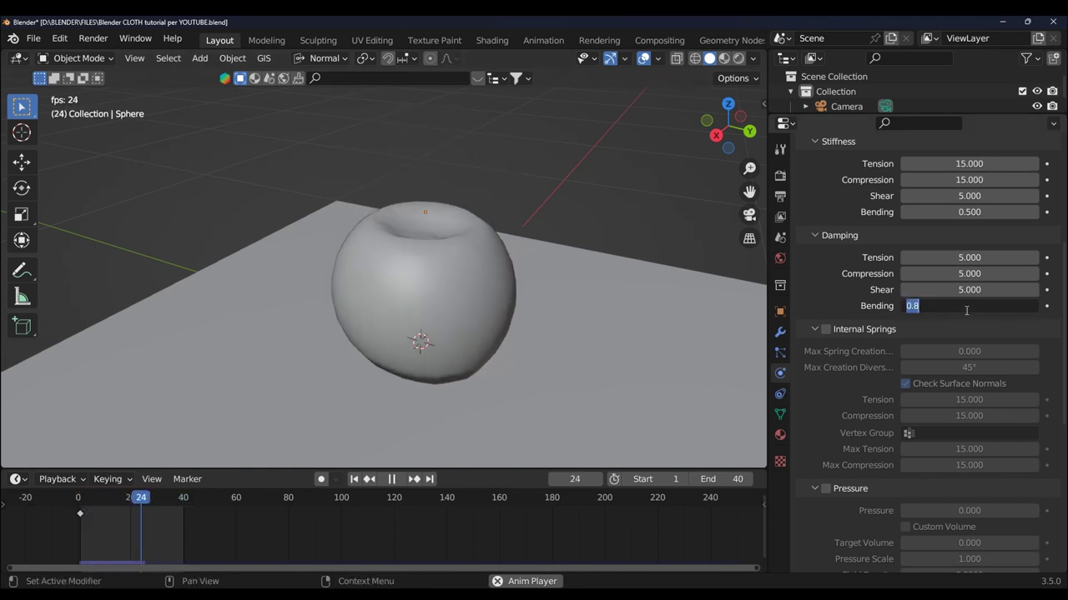
{"action": "type", "text": "0.5"}
{"action": "key", "text": "Return"}
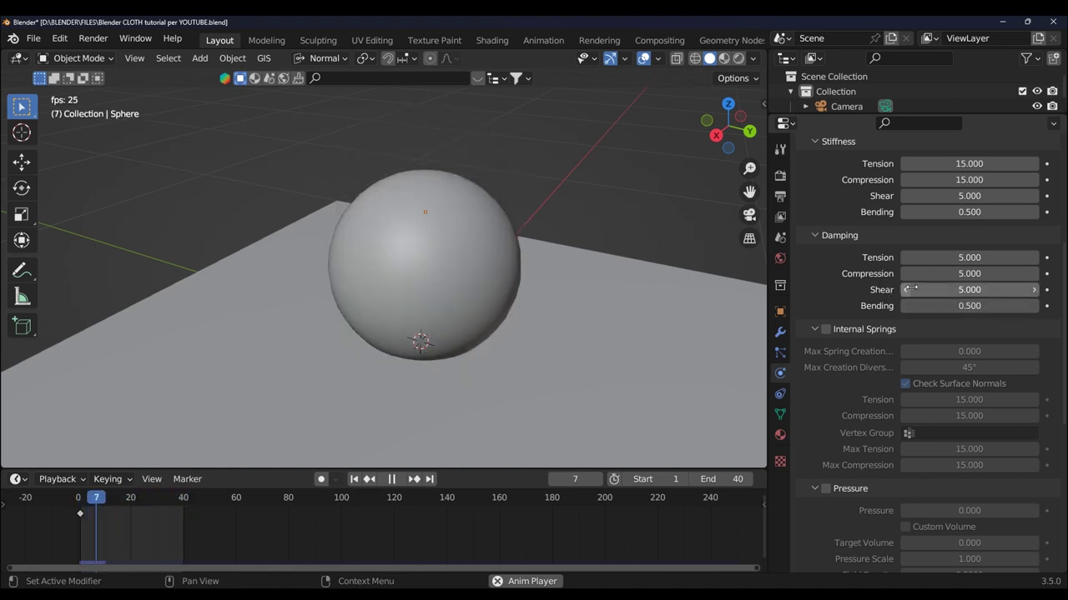
{"action": "scroll", "coordinate": [627, 392], "scroll_direction": "down", "scroll_amount": 3}
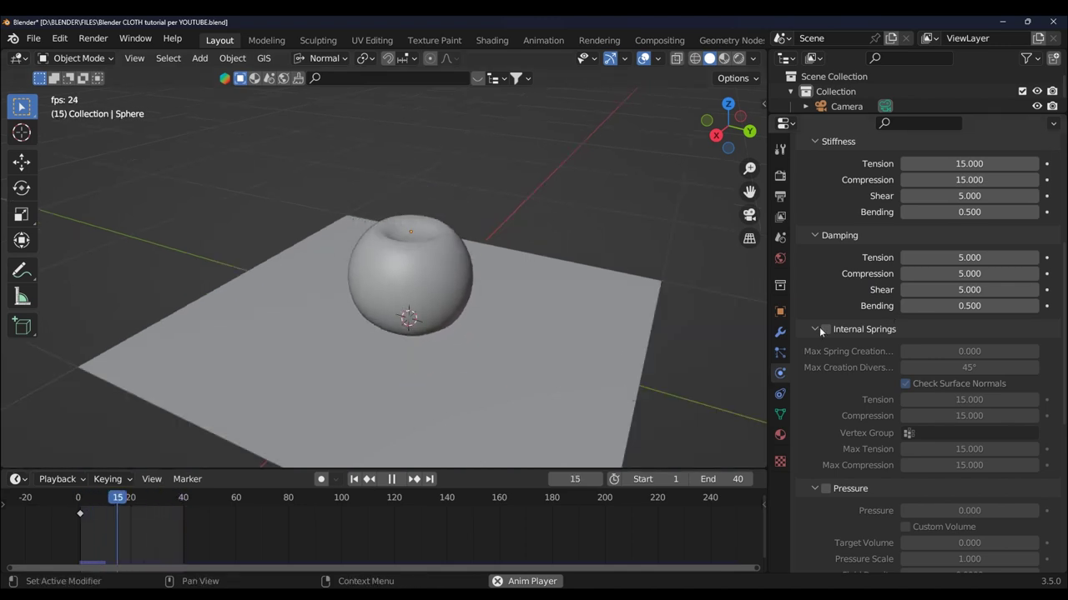